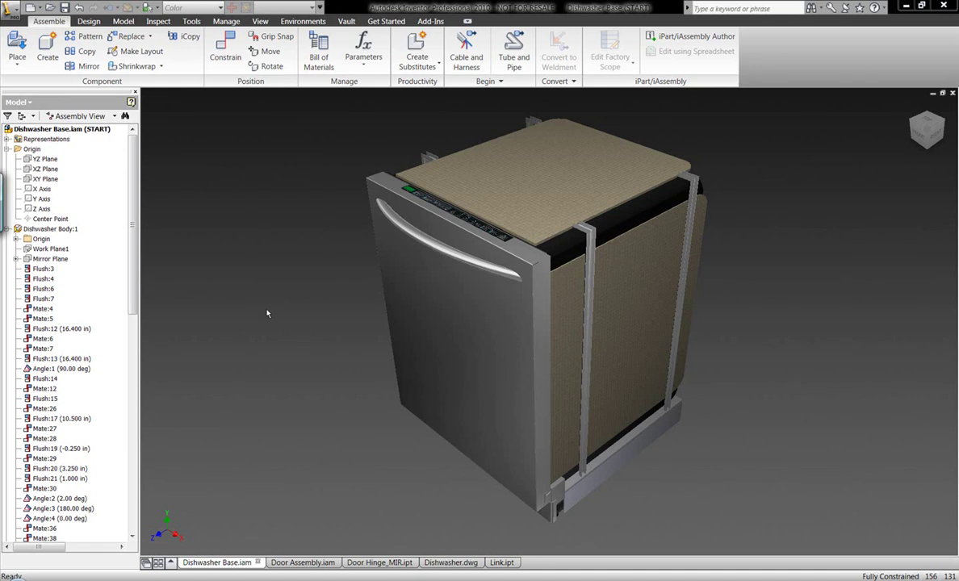
Step: Switch to the Dishwasher.dwg drawing and show its blank Sheet:3
click(449, 562)
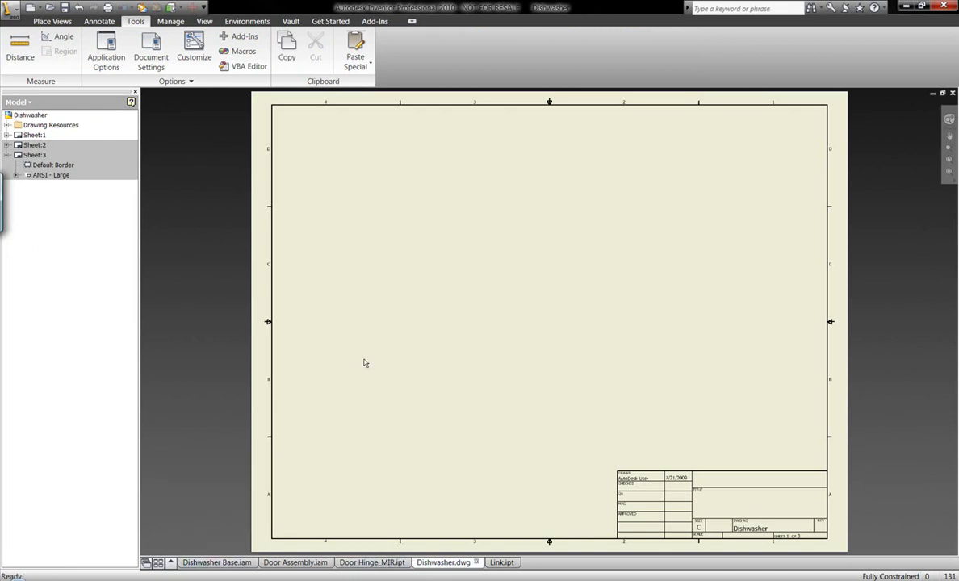
Step: Start a base view of Dishwasher Base.iam at 0.17 : 1 scale
click(52, 21)
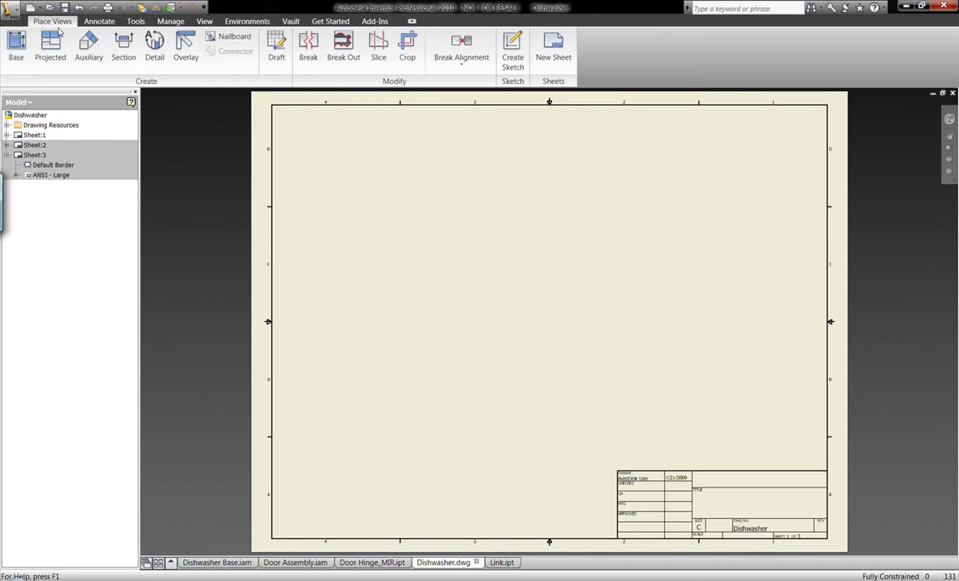
click(16, 47)
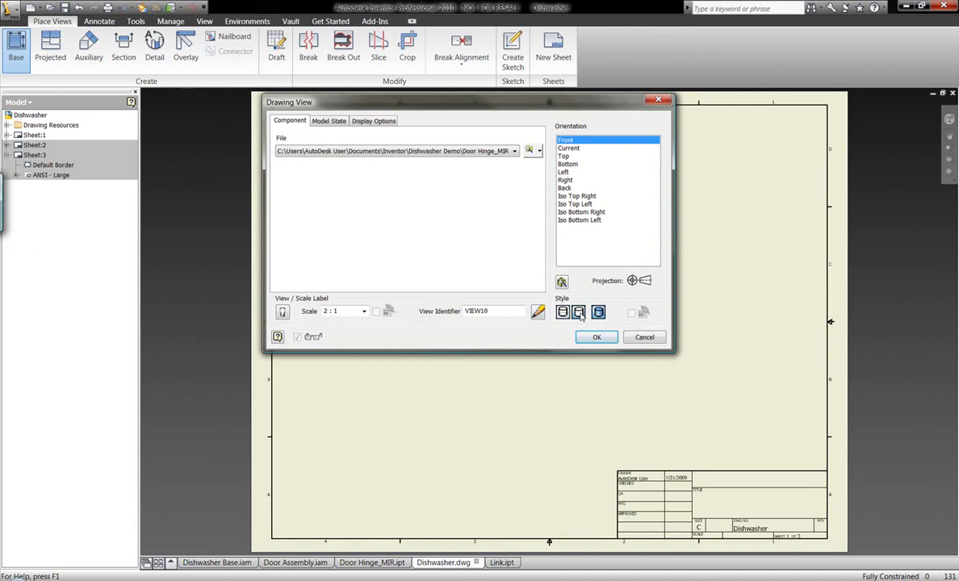
click(515, 151)
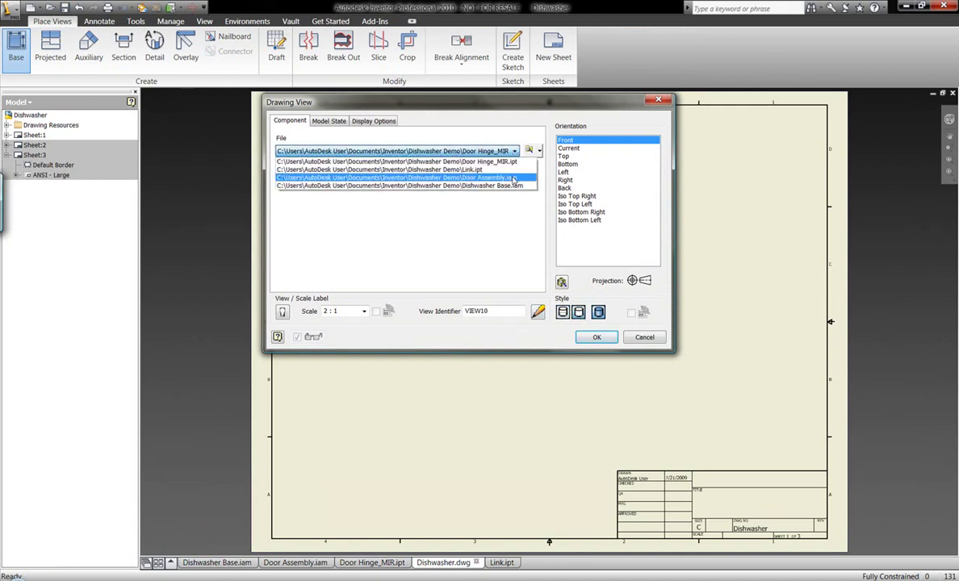
click(512, 186)
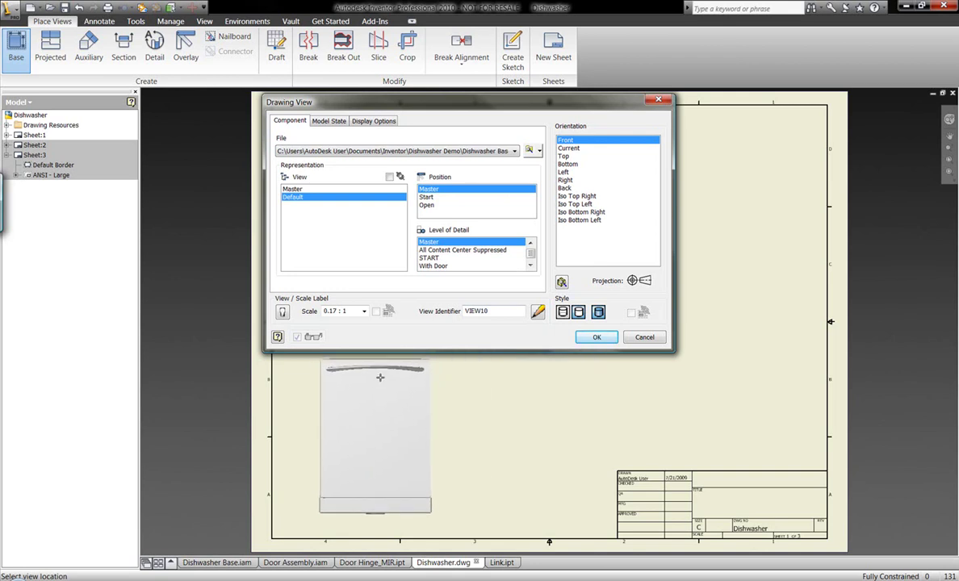
Step: Place the front view, project right-side and top views from it, then move the views lower
click(367, 314)
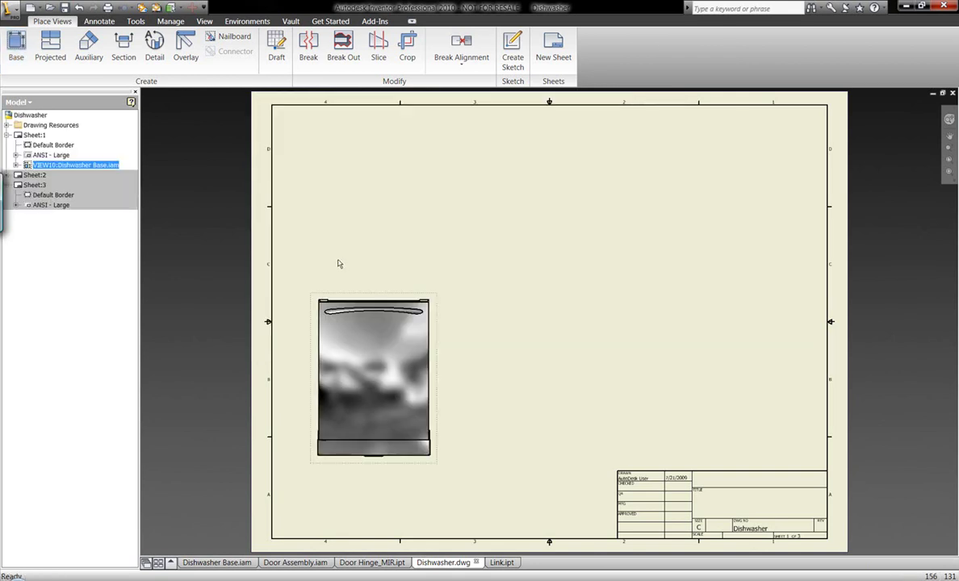
key(p)
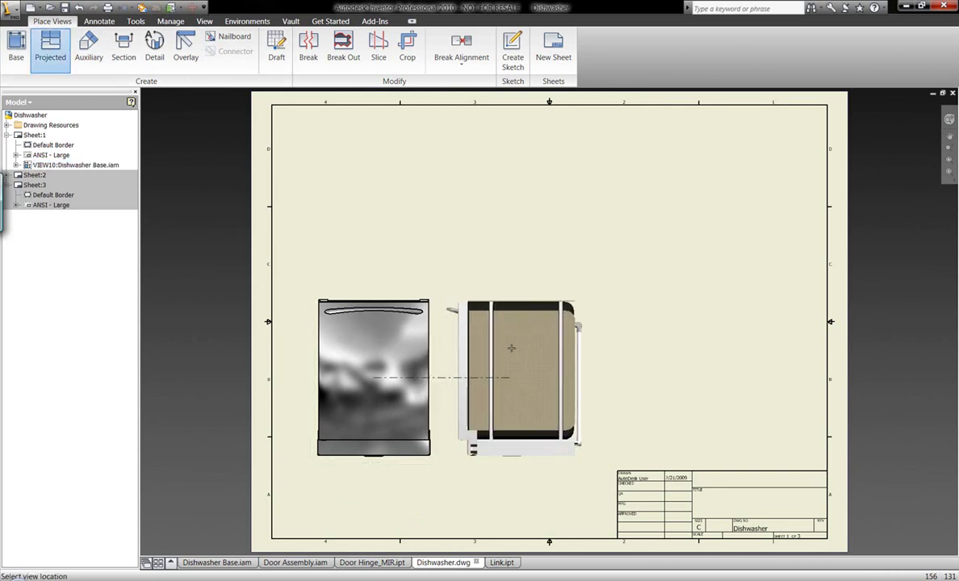
click(533, 348)
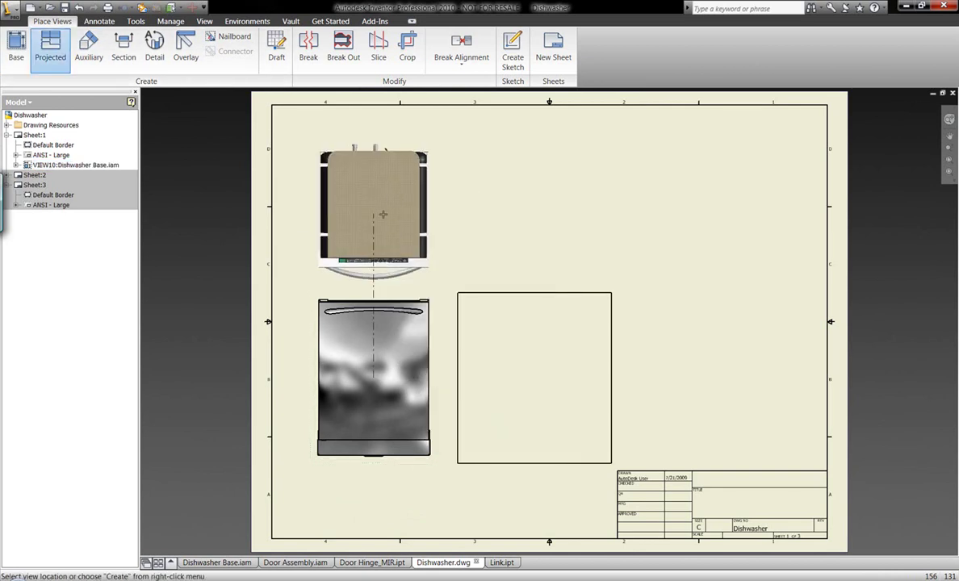
click(382, 212)
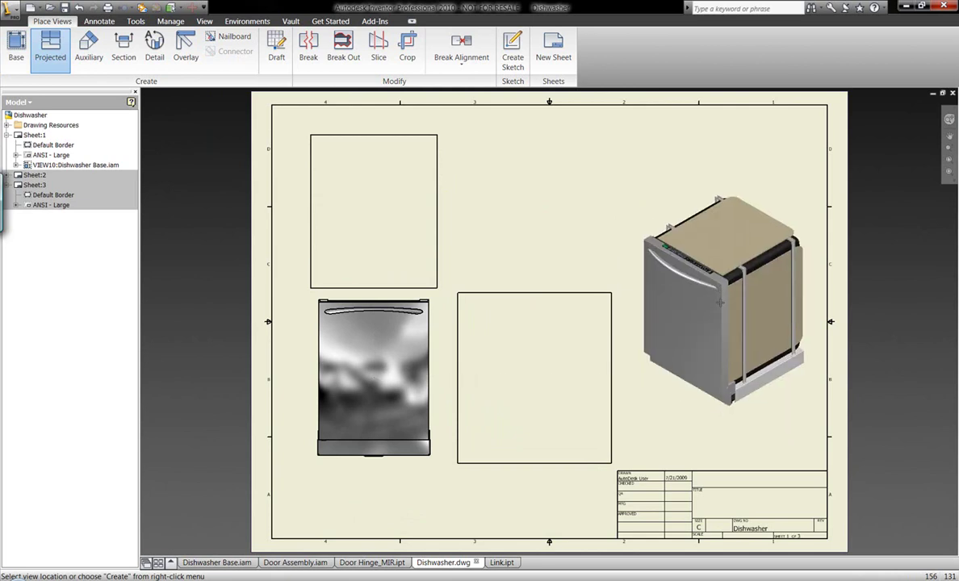
right_click(719, 302)
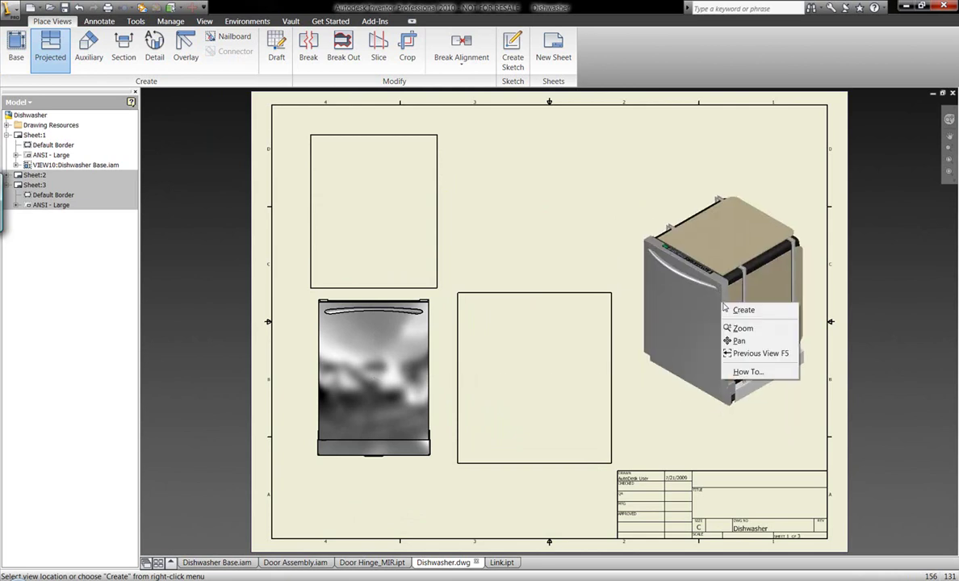
click(729, 312)
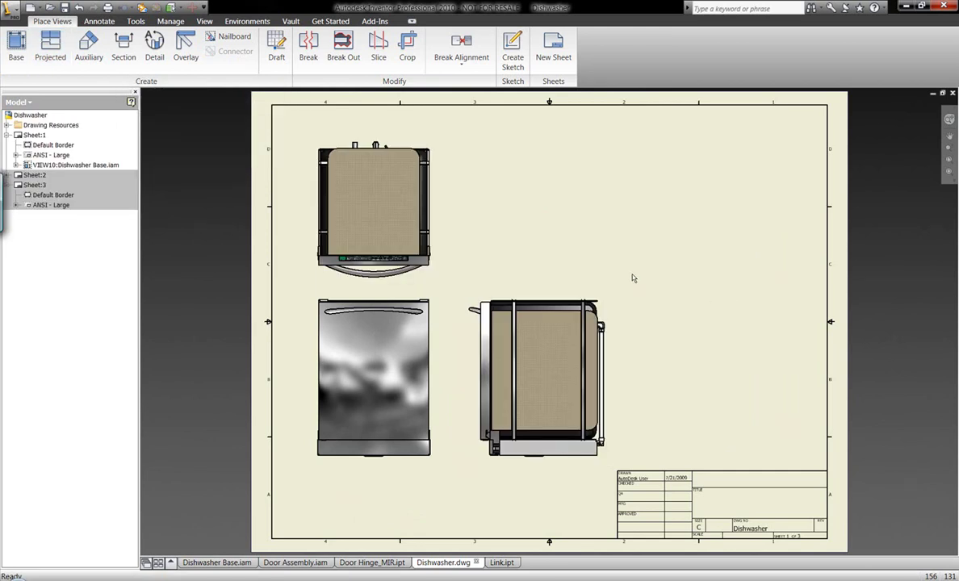
click(124, 62)
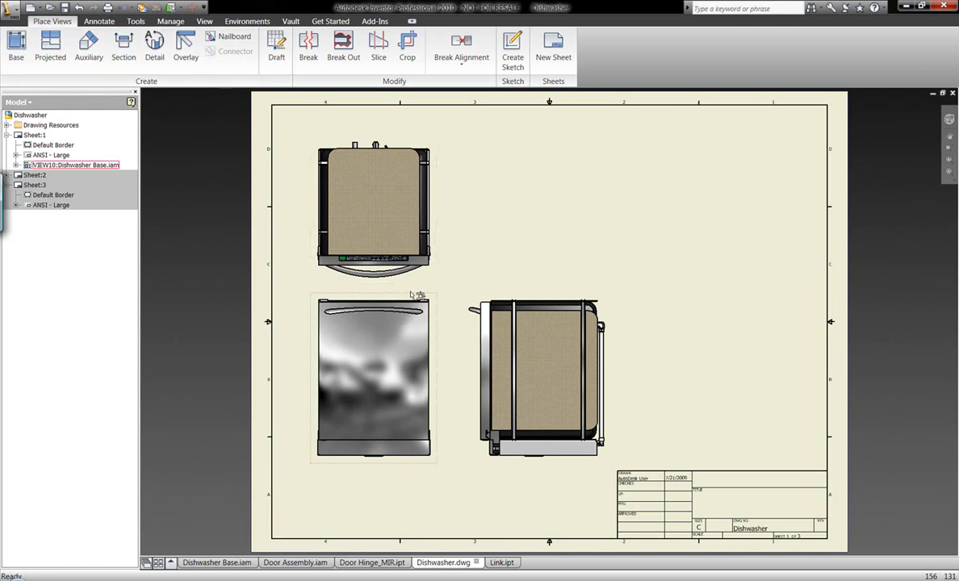
drag(416, 304, 412, 339)
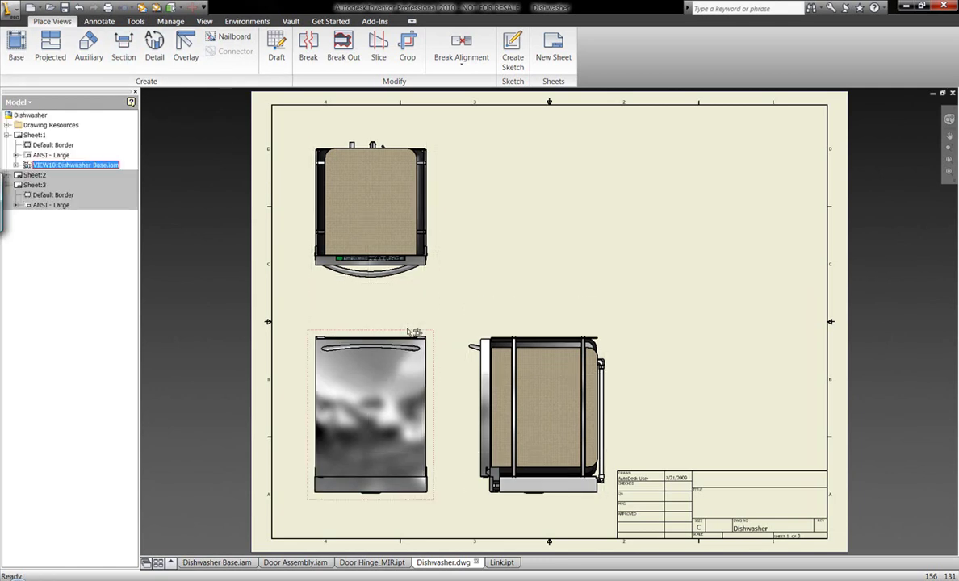
Step: Dimension the front view's width as 23.88
click(98, 21)
click(24, 50)
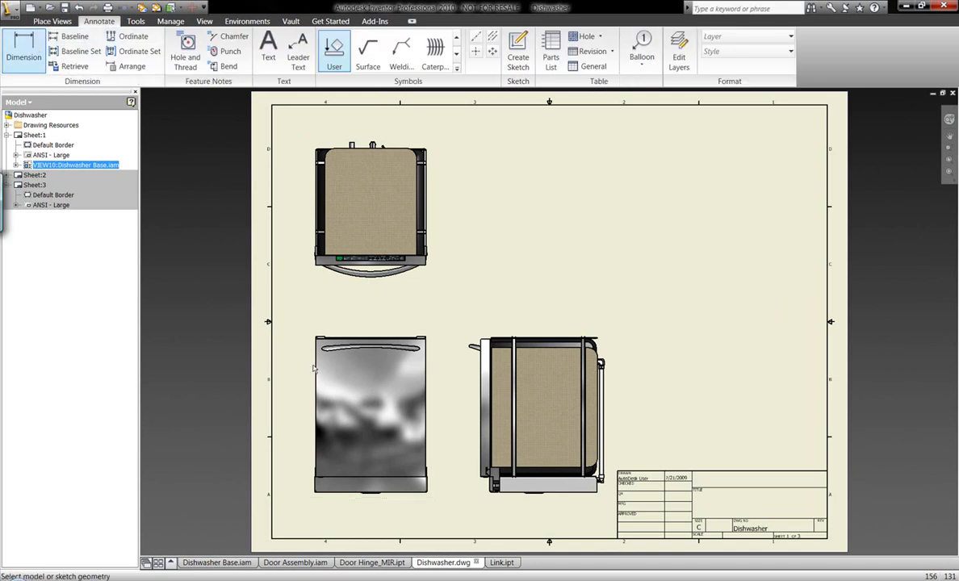
click(316, 453)
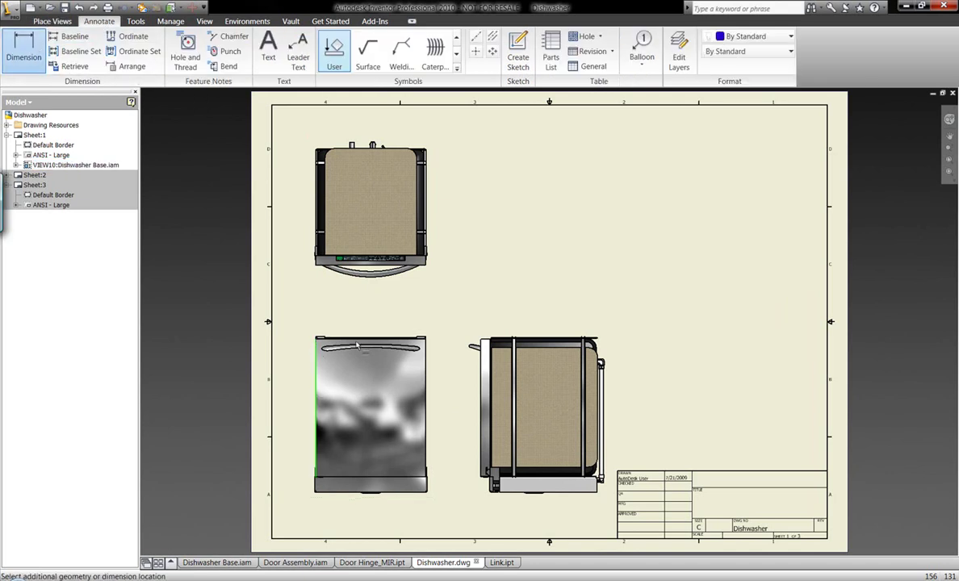
click(428, 355)
click(355, 309)
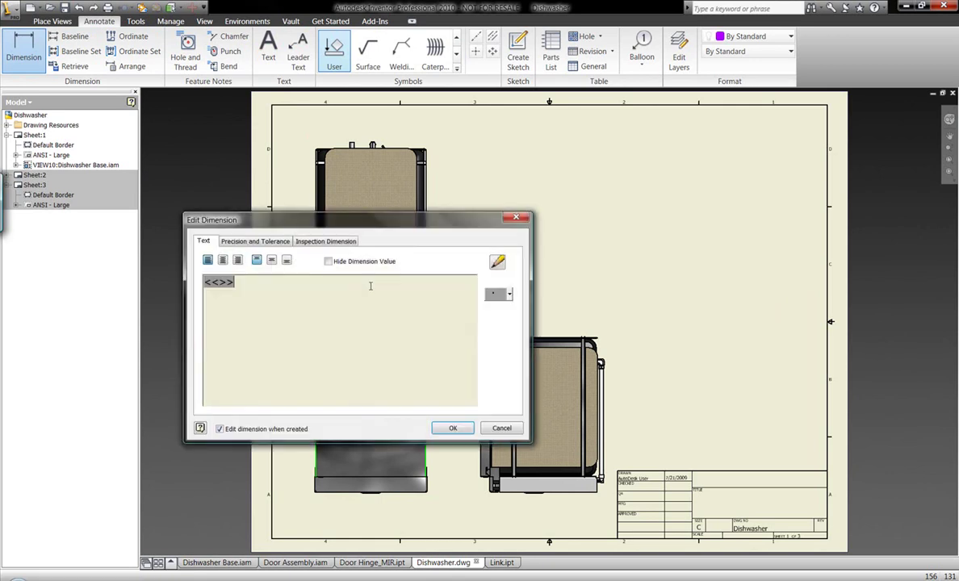
click(448, 428)
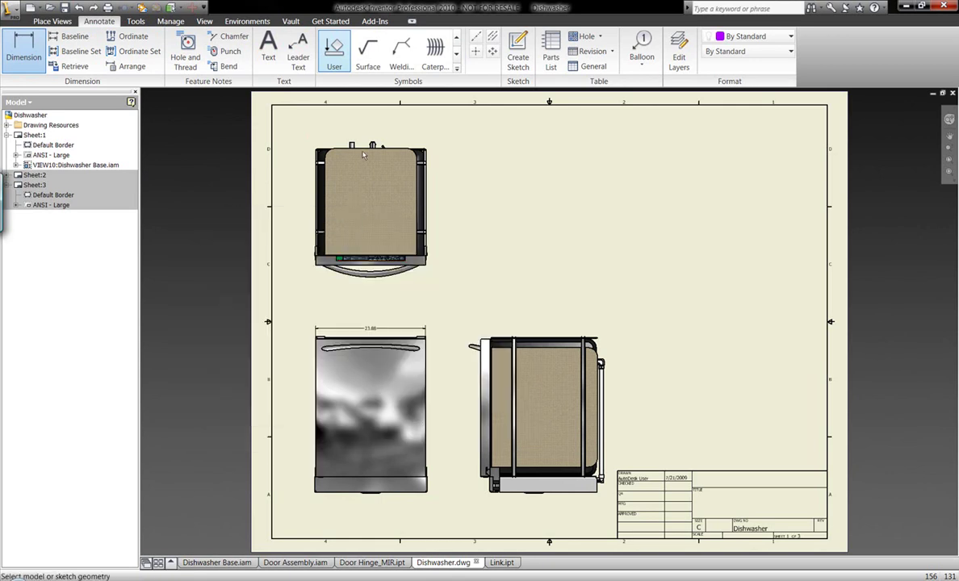
Step: Dimension the side view with a 26.76 width and a 33.85 height
click(604, 370)
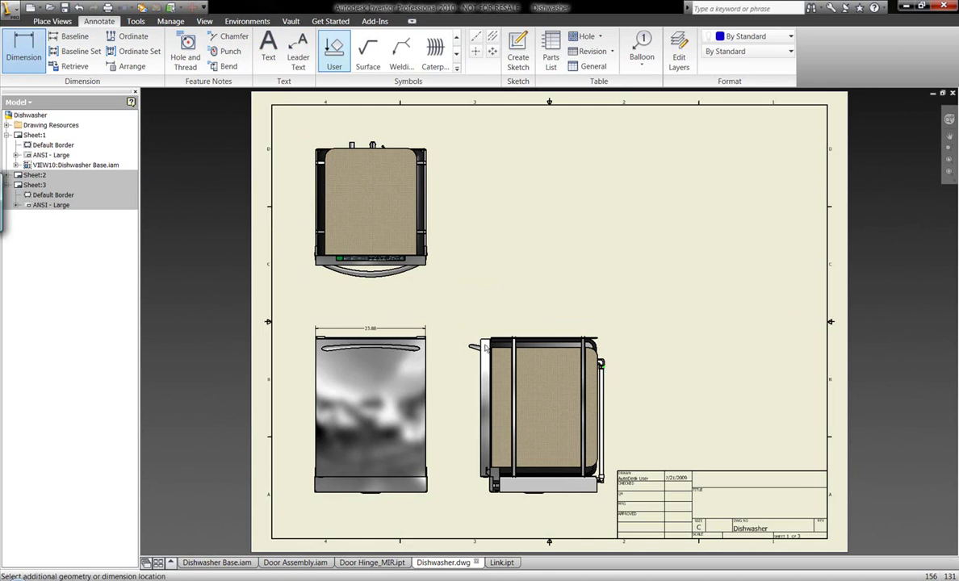
click(482, 403)
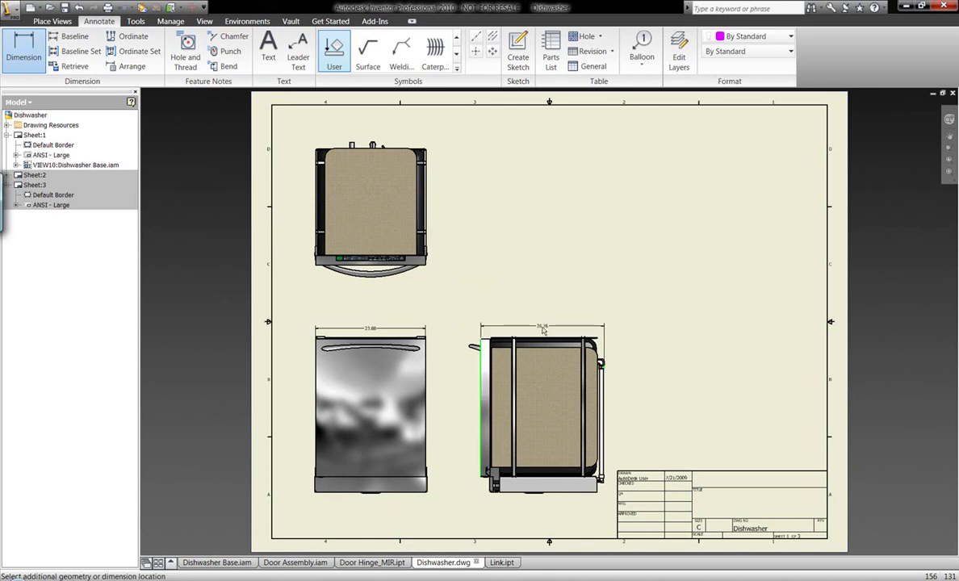
click(543, 331)
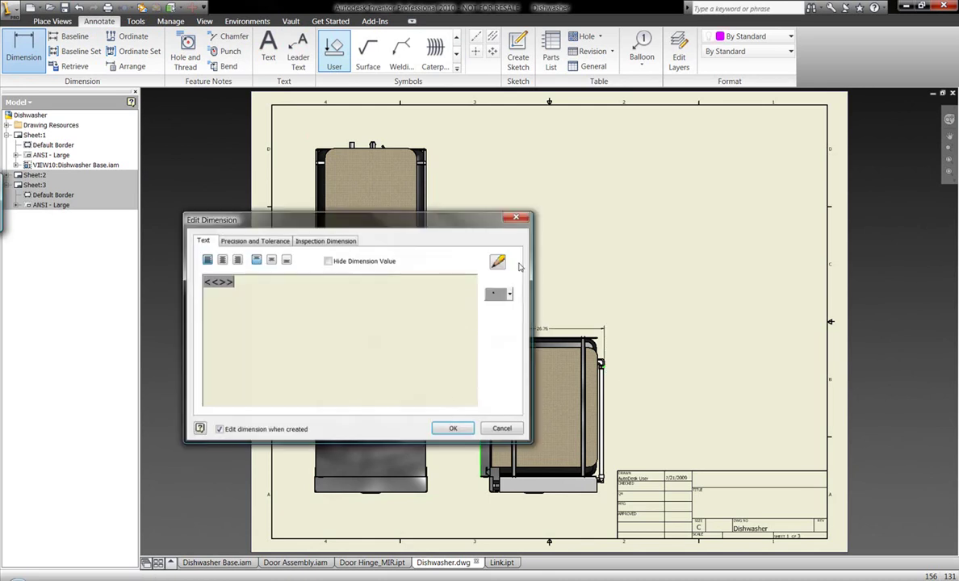
click(447, 428)
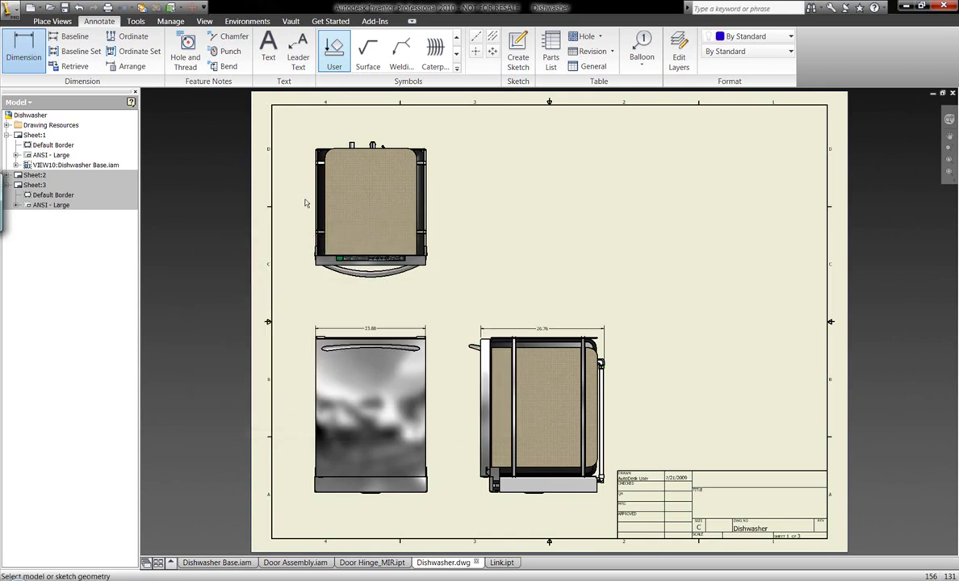
click(490, 339)
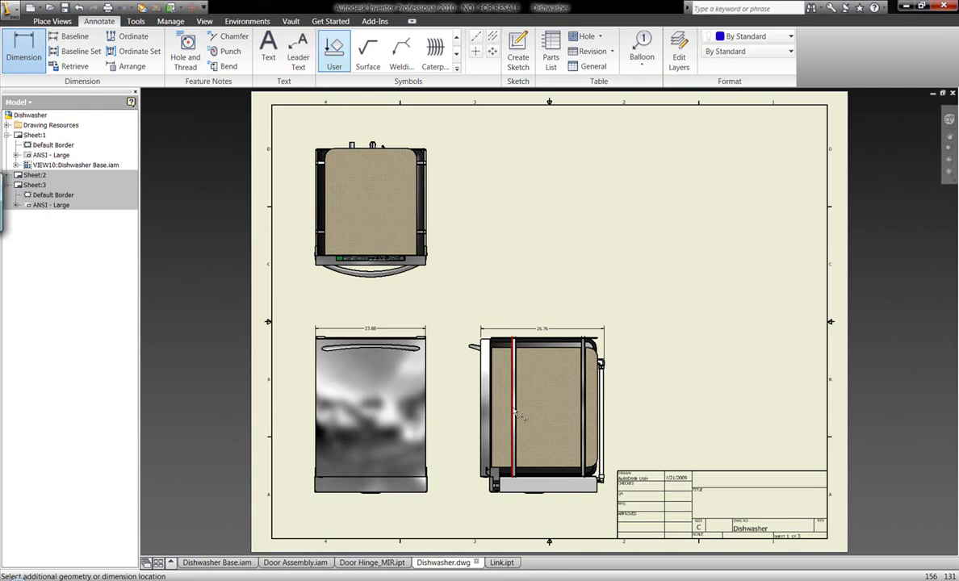
click(500, 494)
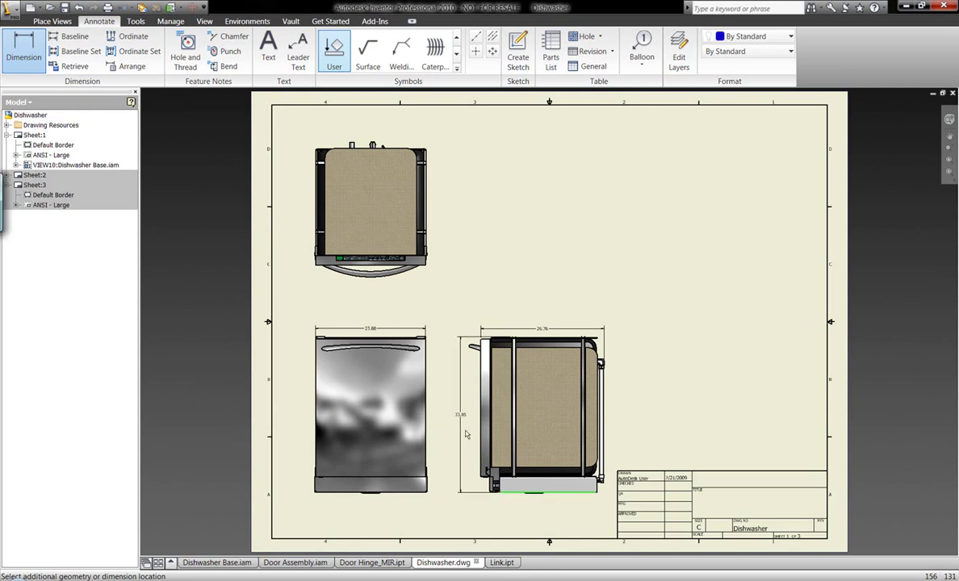
click(513, 315)
click(451, 428)
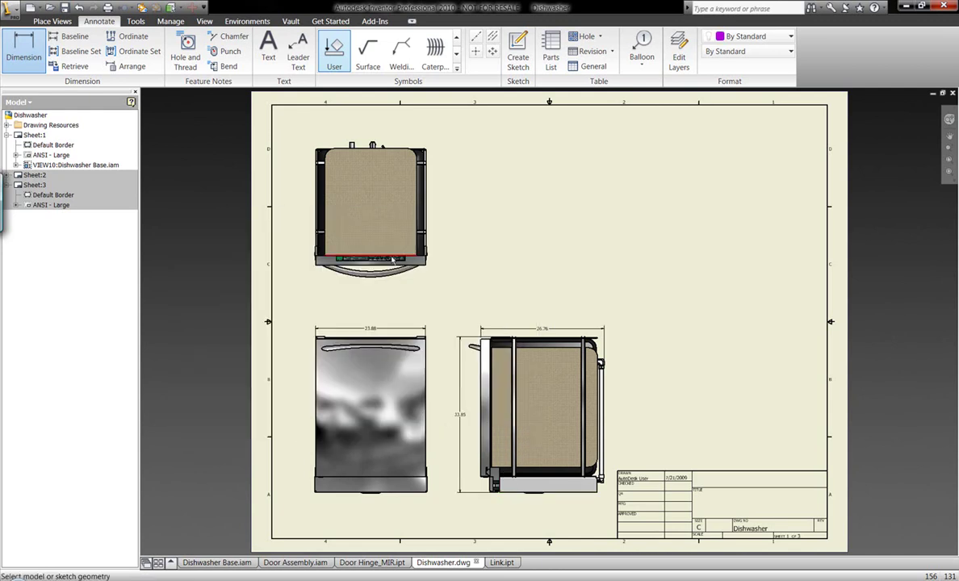
click(57, 22)
Step: Place a smooth-cutout detail of the top view's handle at 1 : 2 with full boundary, upper right
click(155, 47)
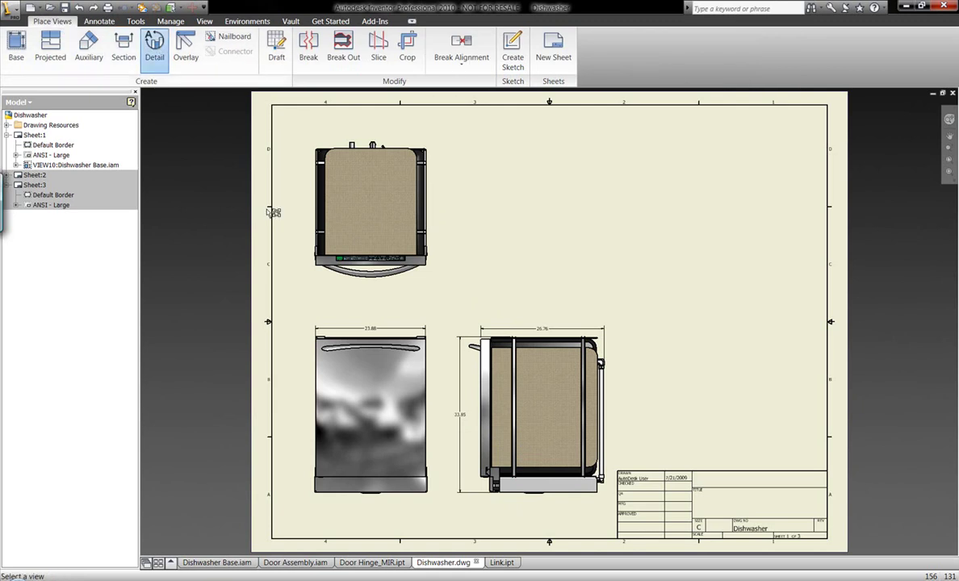
click(374, 266)
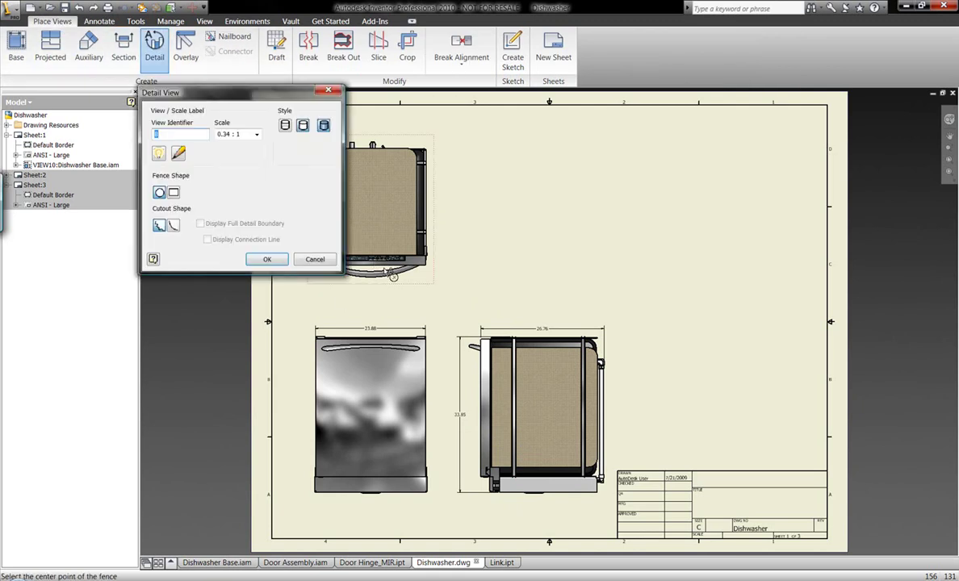
click(390, 266)
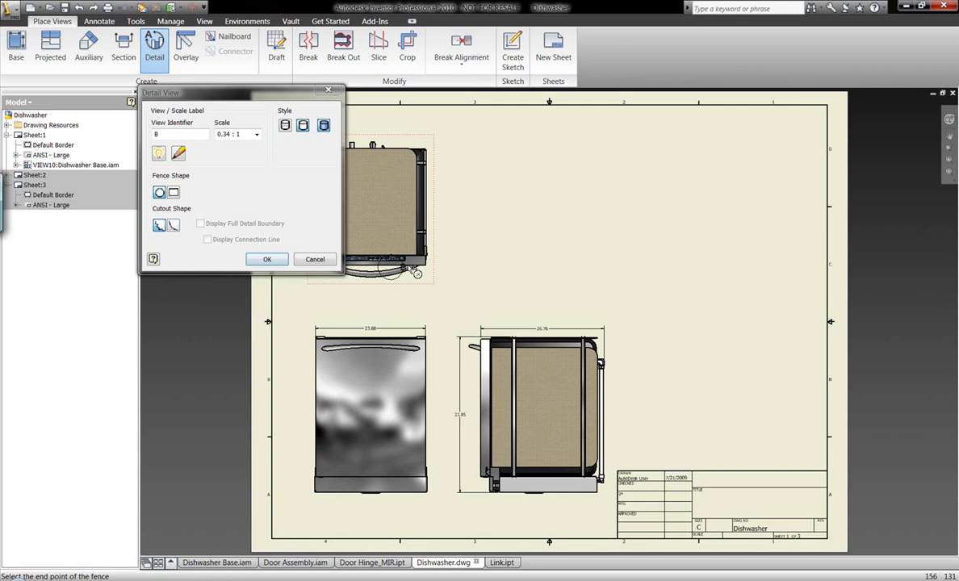
click(428, 270)
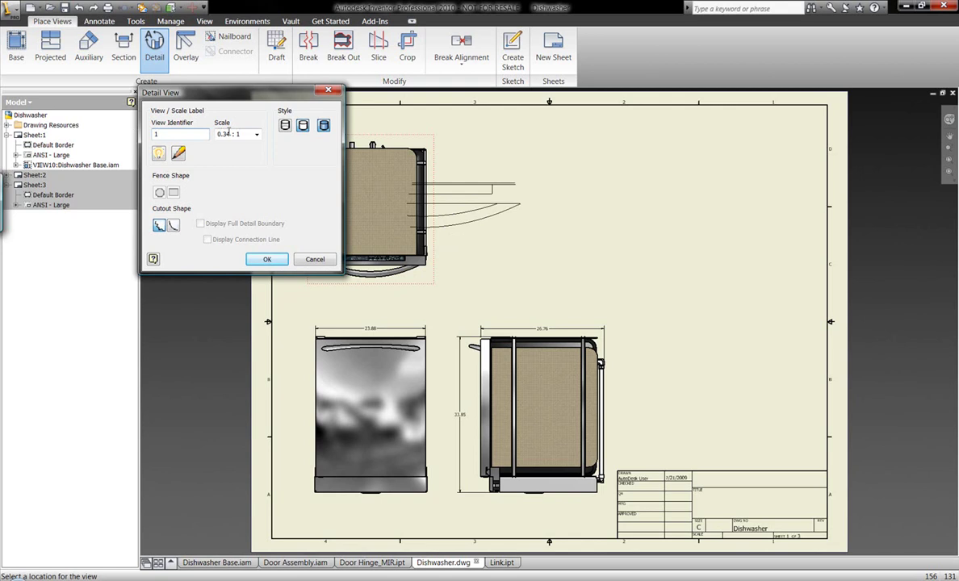
click(257, 136)
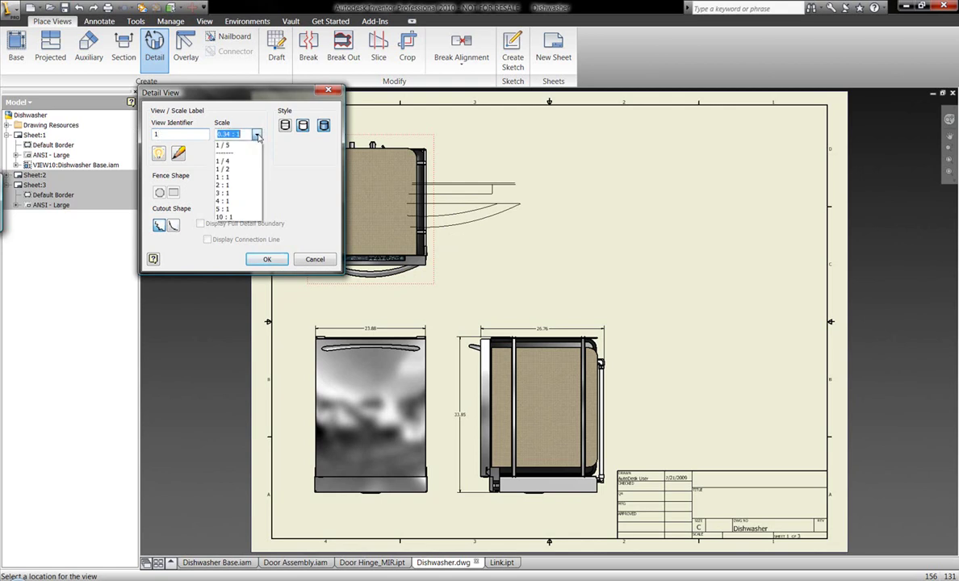
click(236, 178)
click(172, 225)
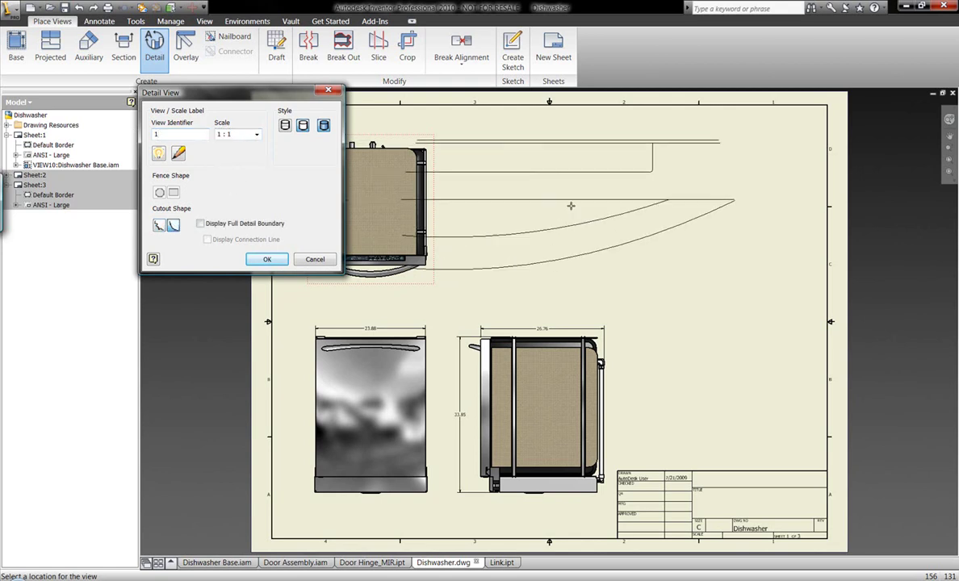
click(238, 134)
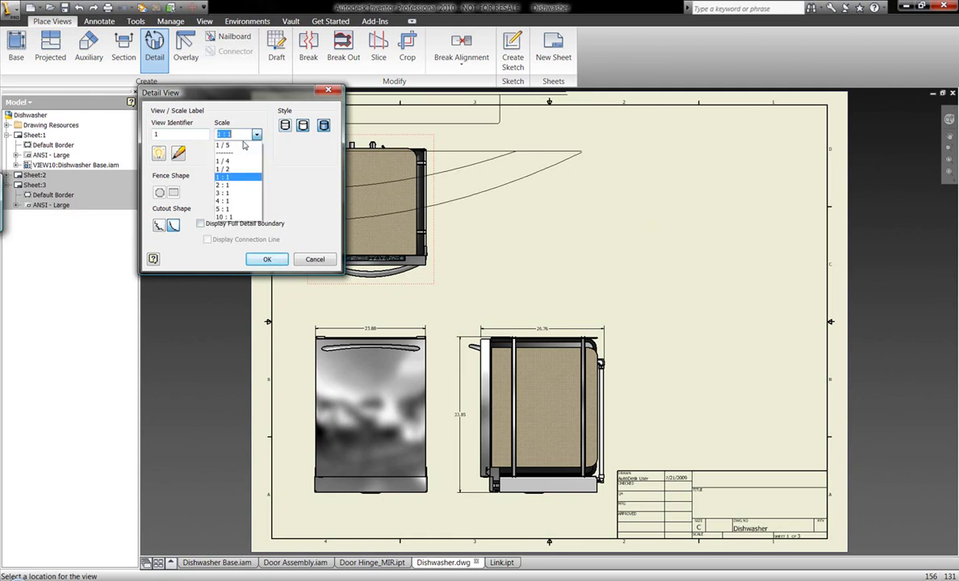
click(226, 151)
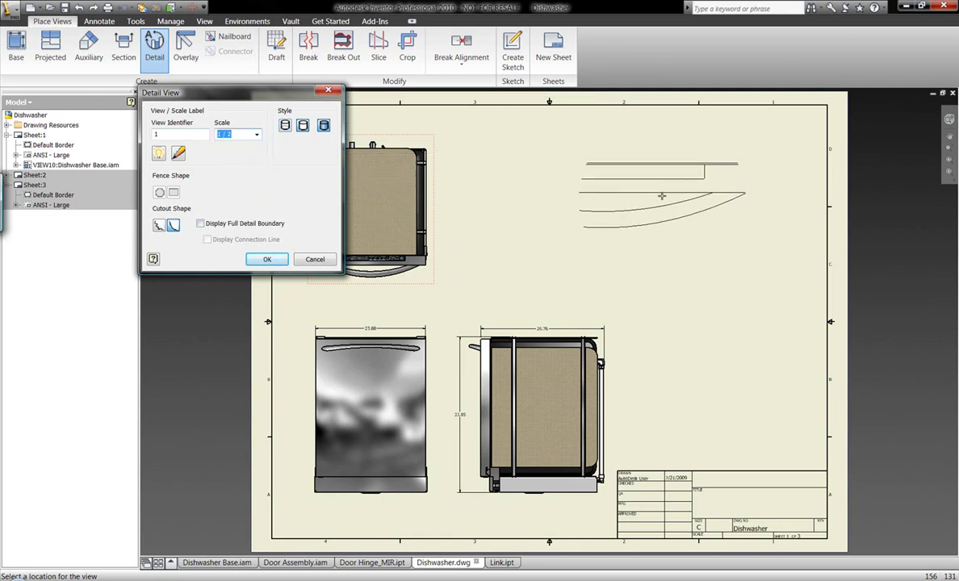
click(200, 224)
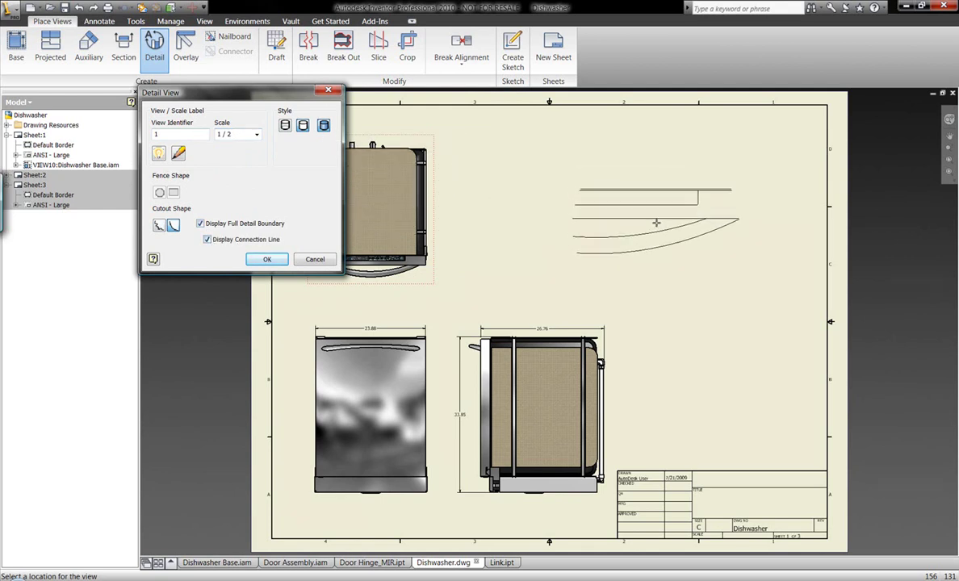
click(664, 251)
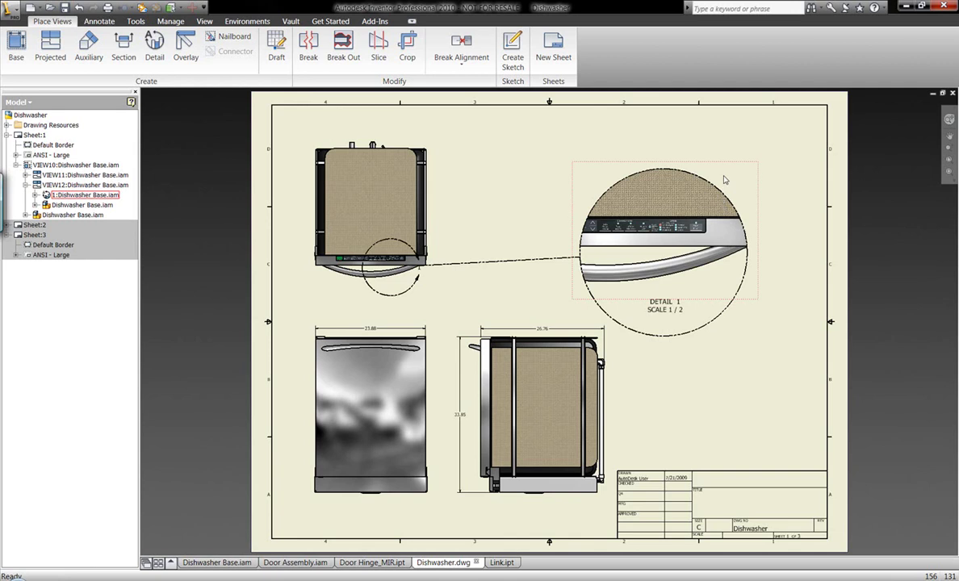
Step: Shift DETAIL 1 up and right, and move its detail circle on the top view
drag(726, 166, 743, 157)
key(Escape)
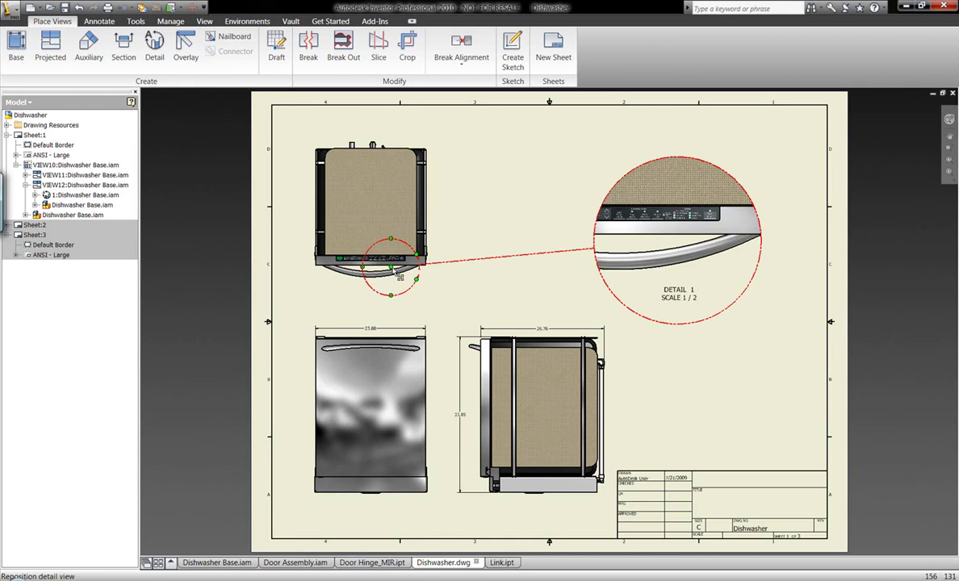
mouse_move(400, 277)
mouse_down()
mouse_move(378, 279)
mouse_move(410, 278)
mouse_move(405, 258)
mouse_up()
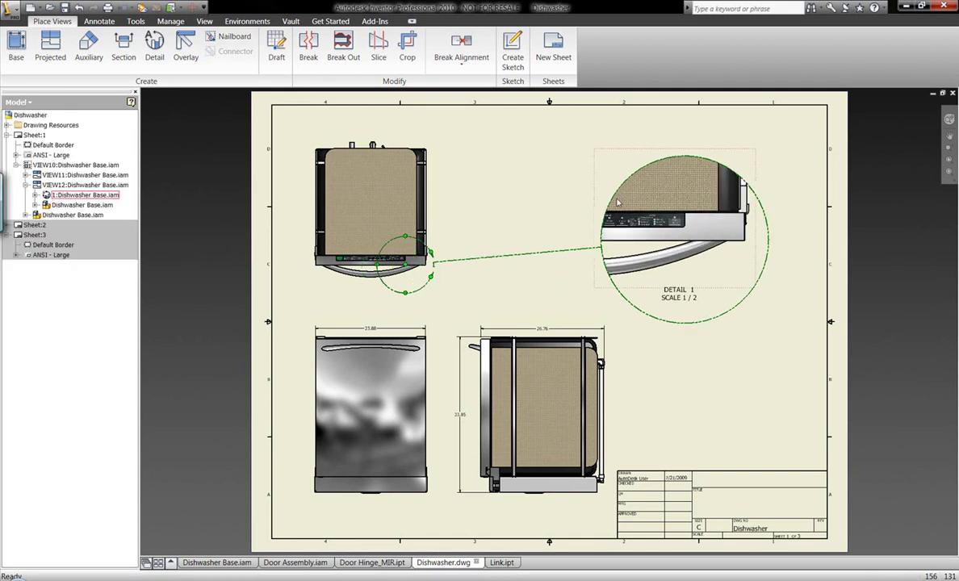
Step: Change DETAIL 1's scale to 1 / 1.5 and nudge the view slightly right
double_click(655, 268)
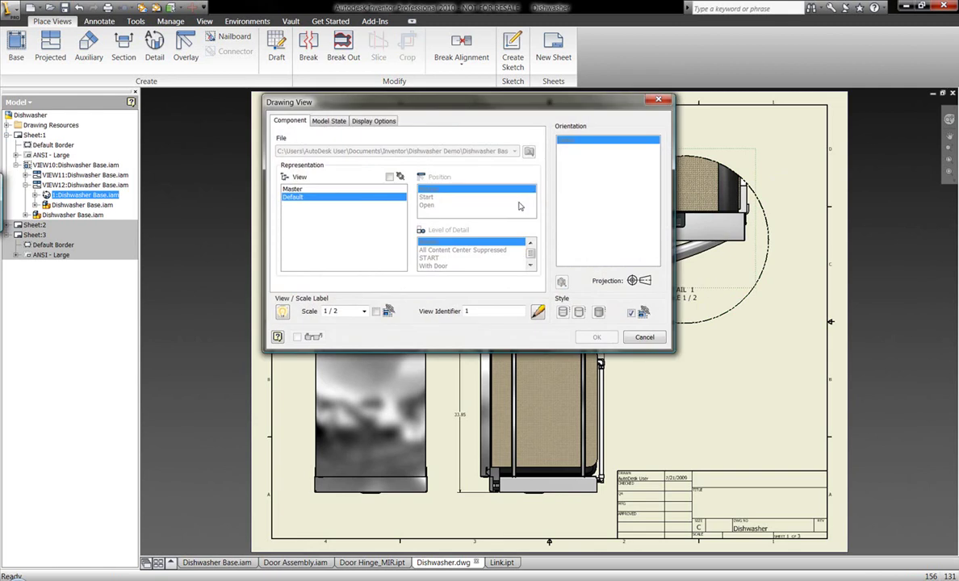
click(363, 313)
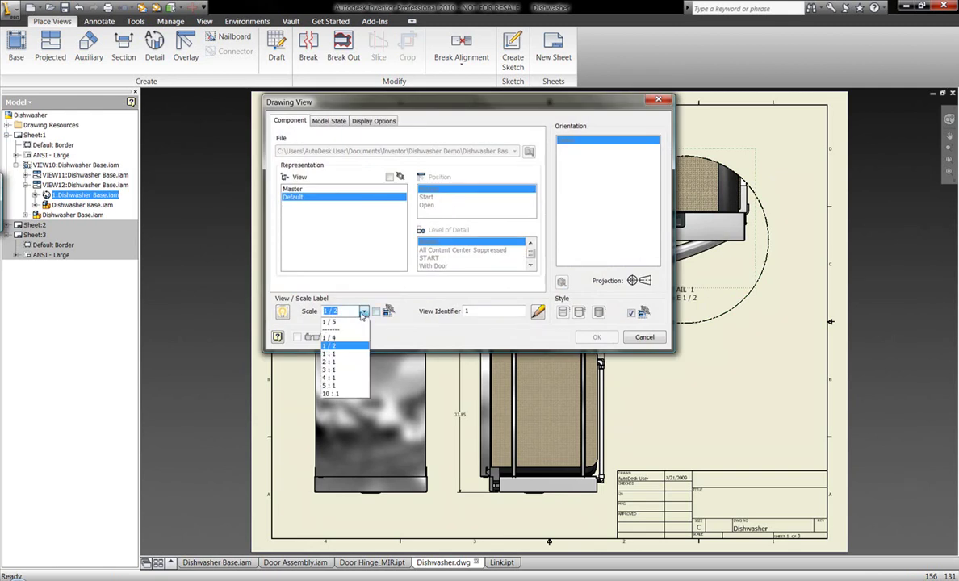
click(363, 312)
click(341, 311)
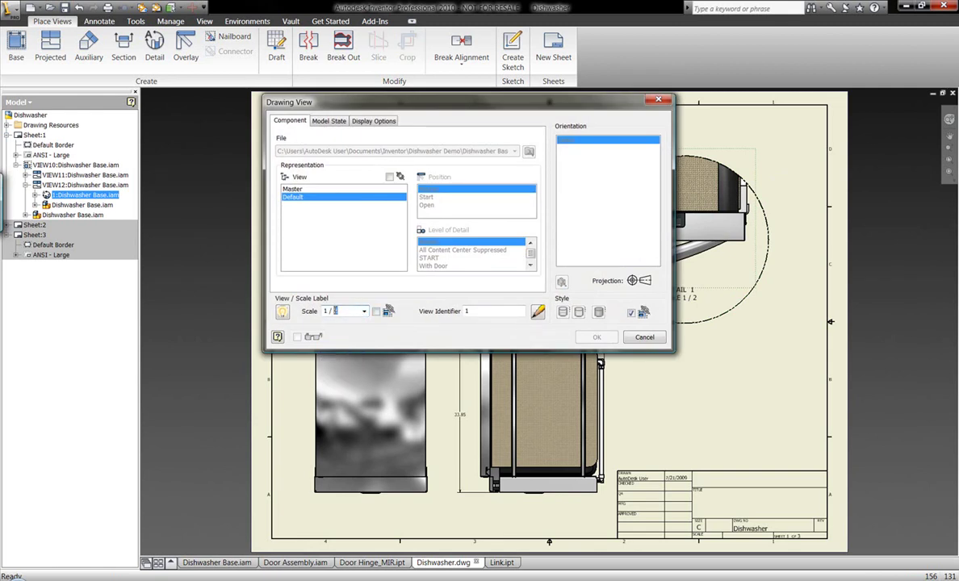
key(BackSpace)
text(1.5)
key(Return)
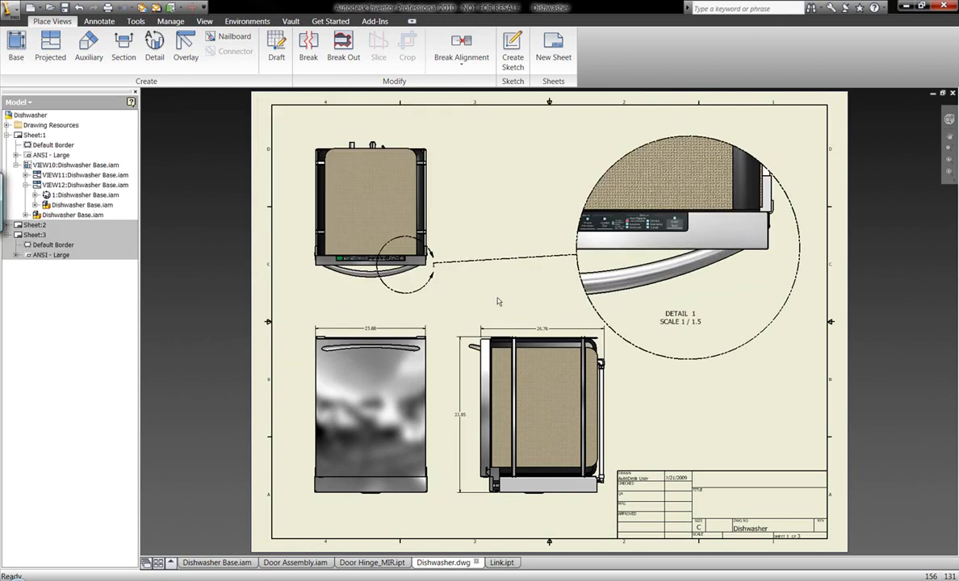
mouse_move(761, 135)
mouse_down()
mouse_move(718, 126)
mouse_move(770, 132)
mouse_up()
key(Escape)
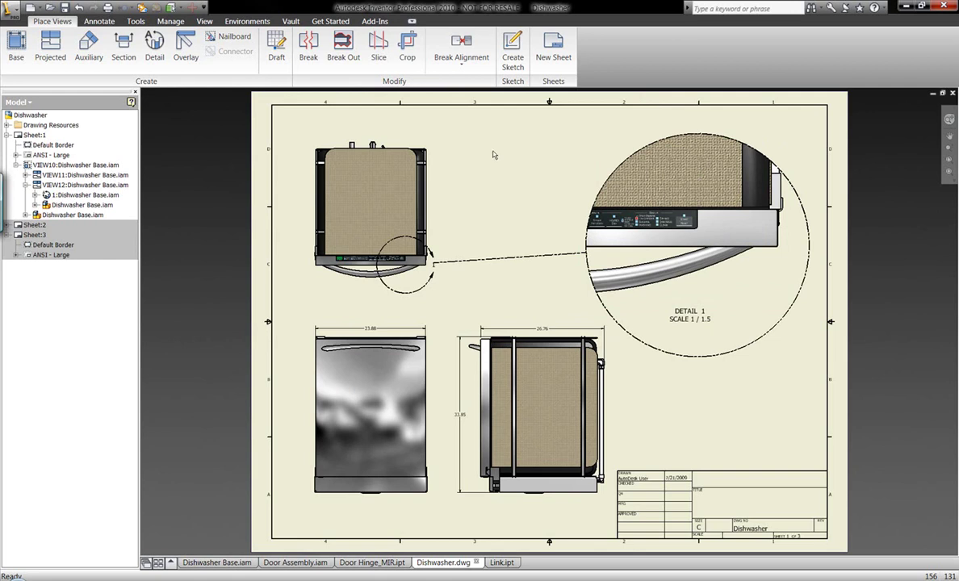
Step: Go to Sheet 2 and start a base view of Dishwasher Base.iam
double_click(35, 225)
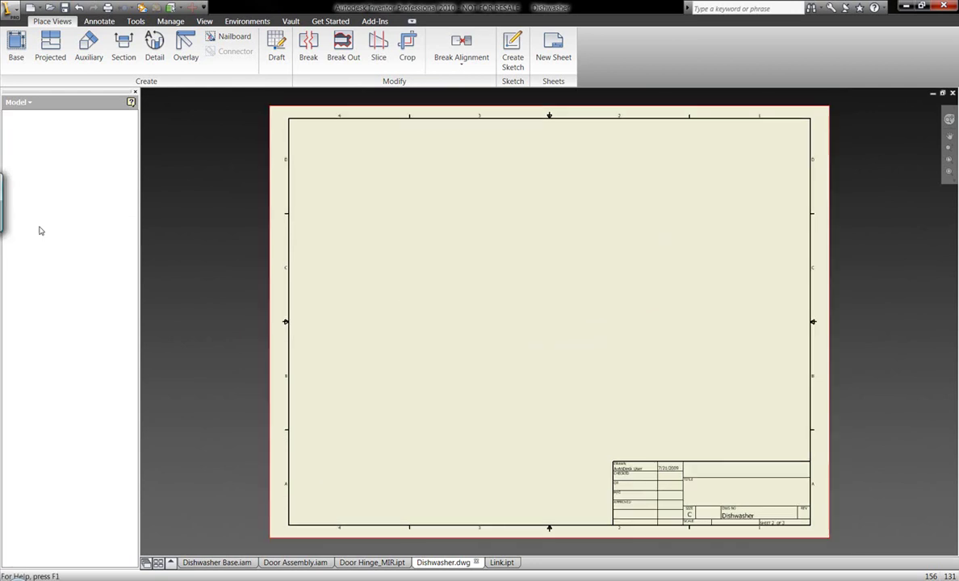
click(16, 47)
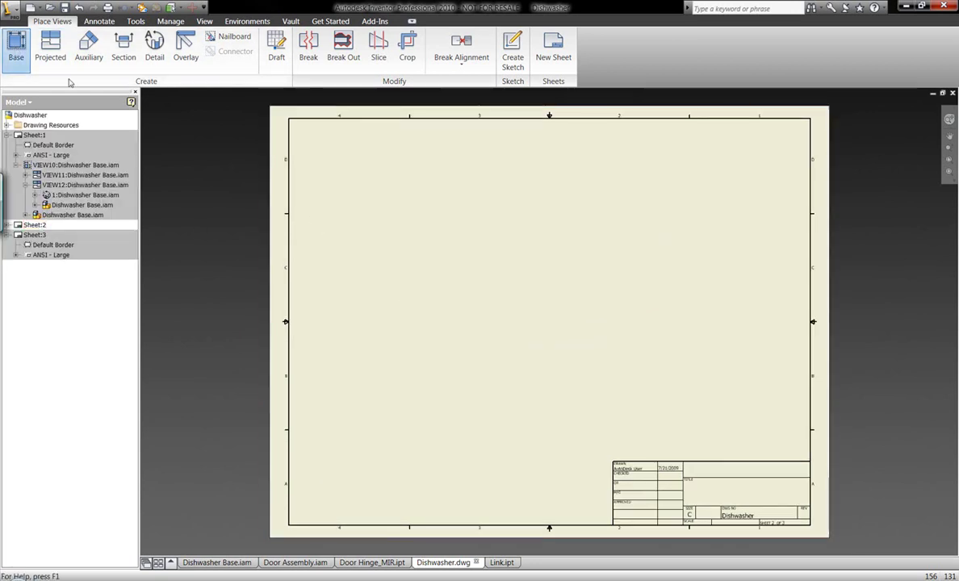
click(521, 151)
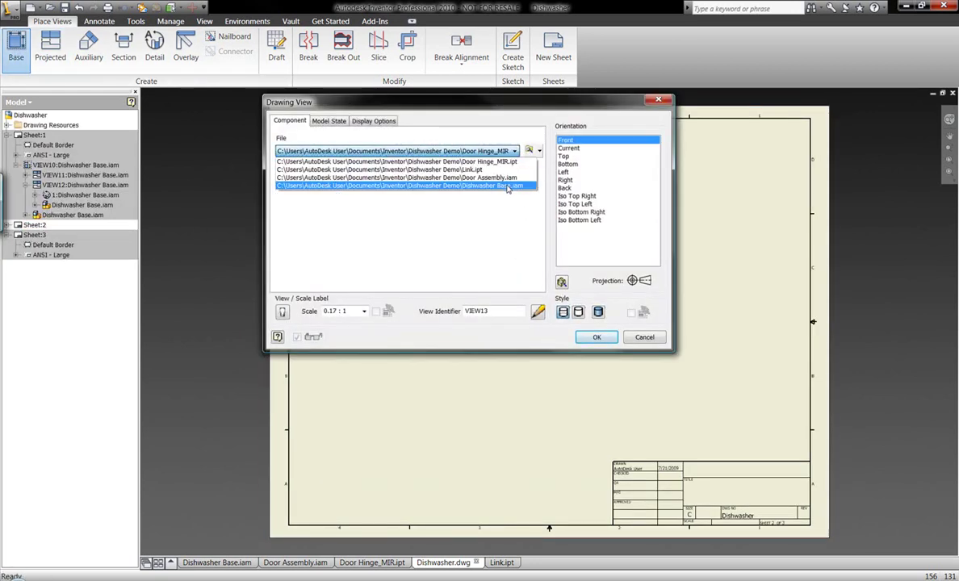
click(388, 186)
Step: Give the view a perspective isometric custom orientation and place it on the sheet's right
click(562, 281)
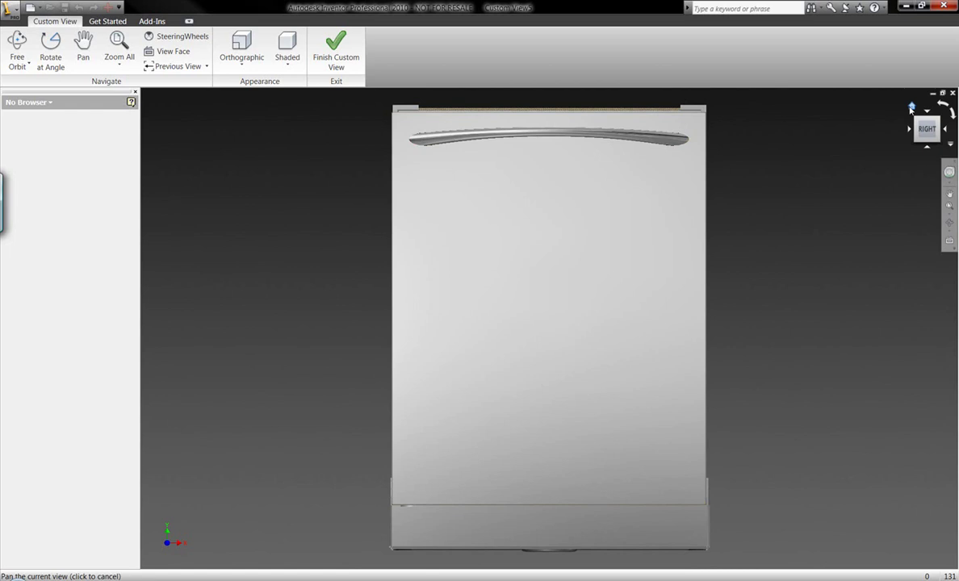
click(912, 105)
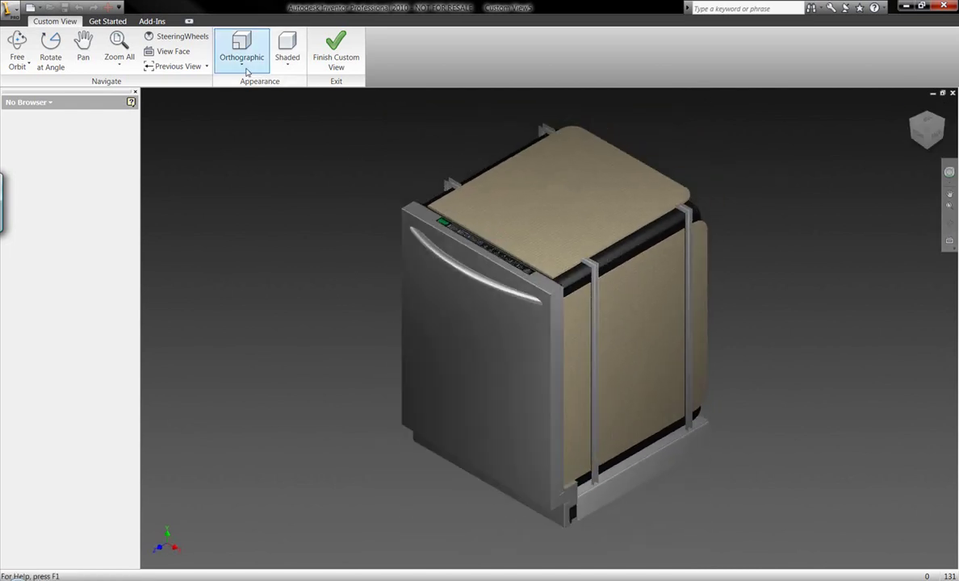
click(241, 56)
click(239, 111)
key(F2)
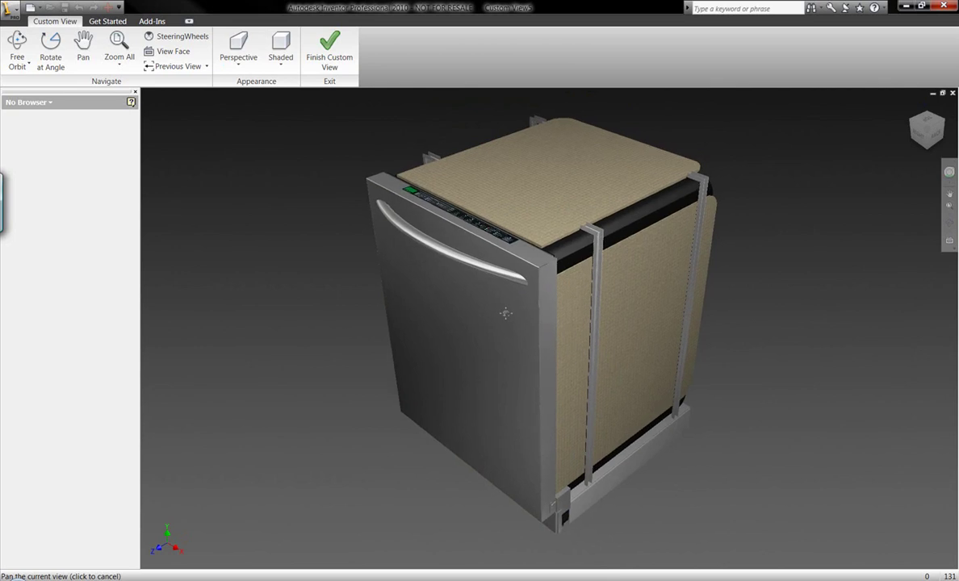
click(329, 50)
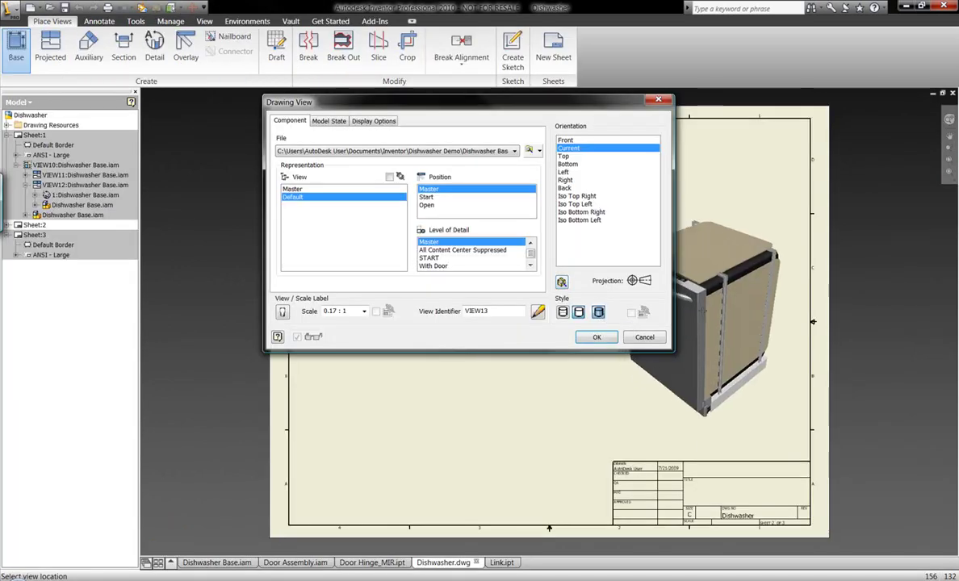
click(719, 301)
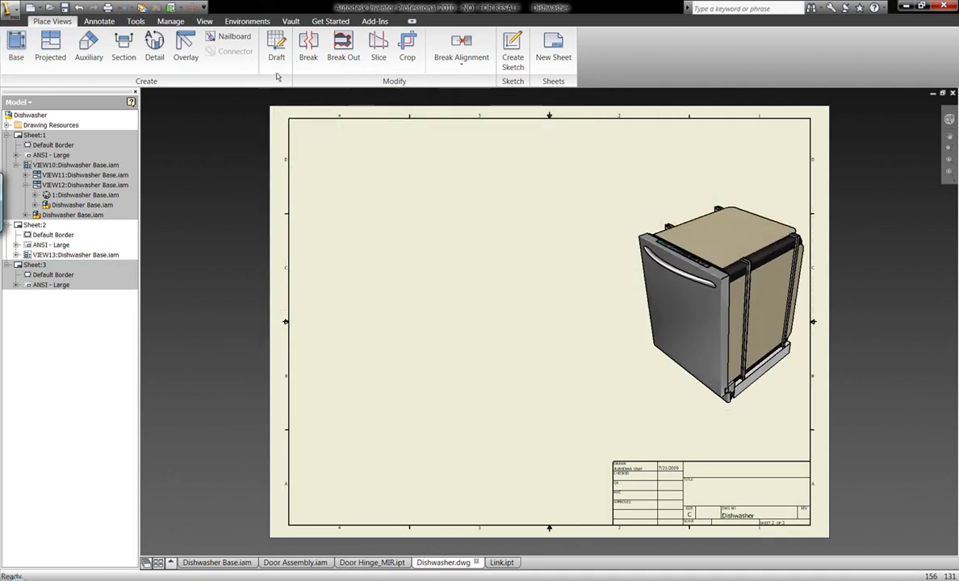
Step: Make a first parts list attempt with the Dishwasher document as source
click(99, 21)
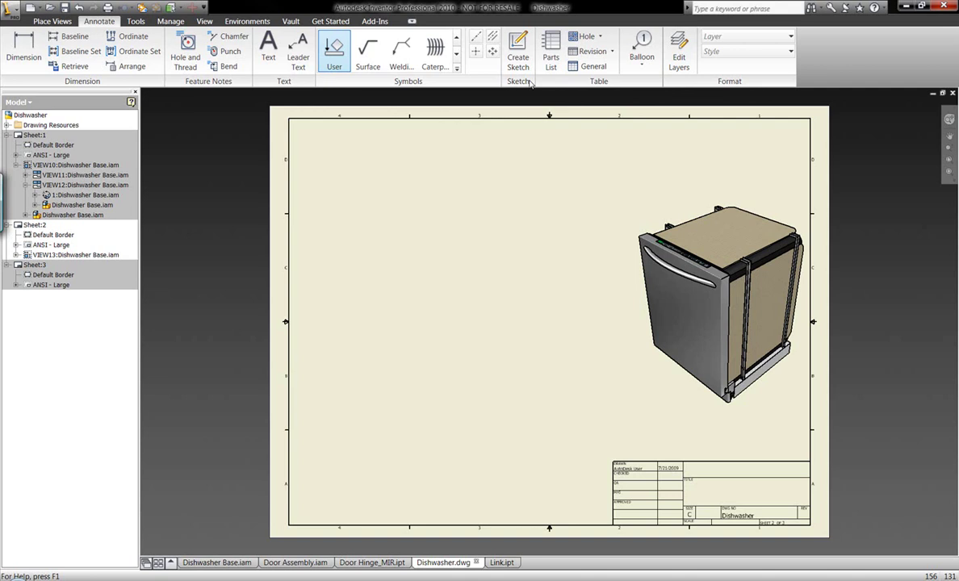
click(551, 55)
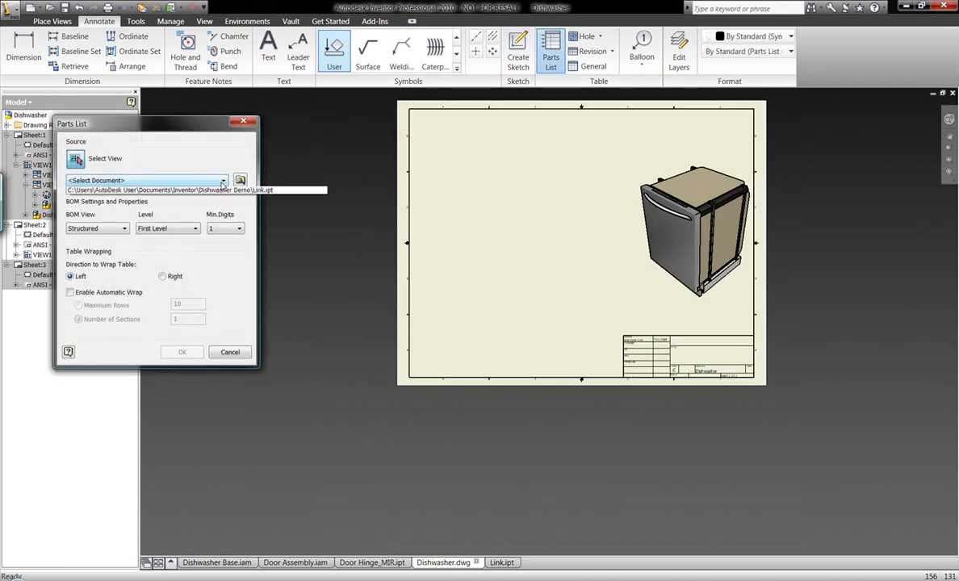
click(222, 180)
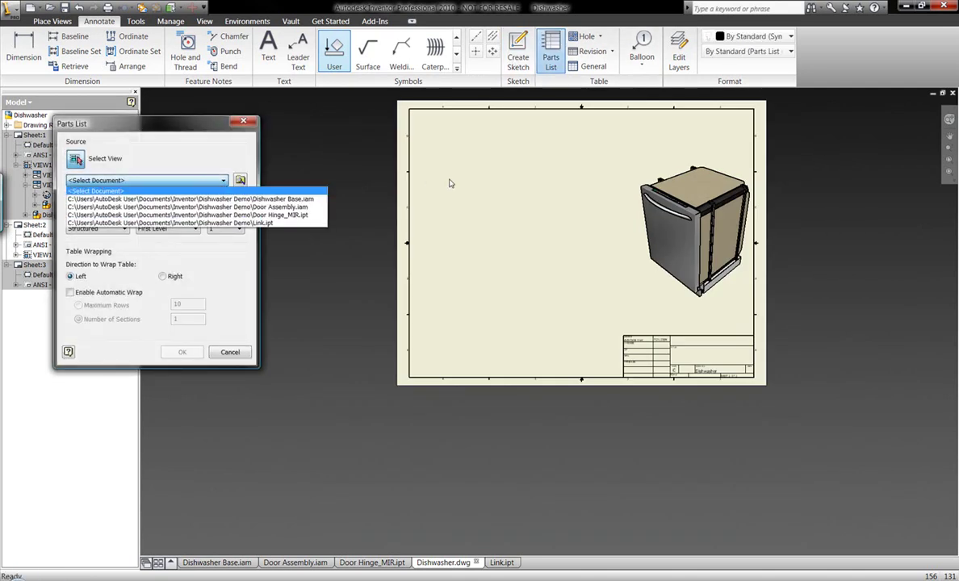
click(503, 184)
click(670, 210)
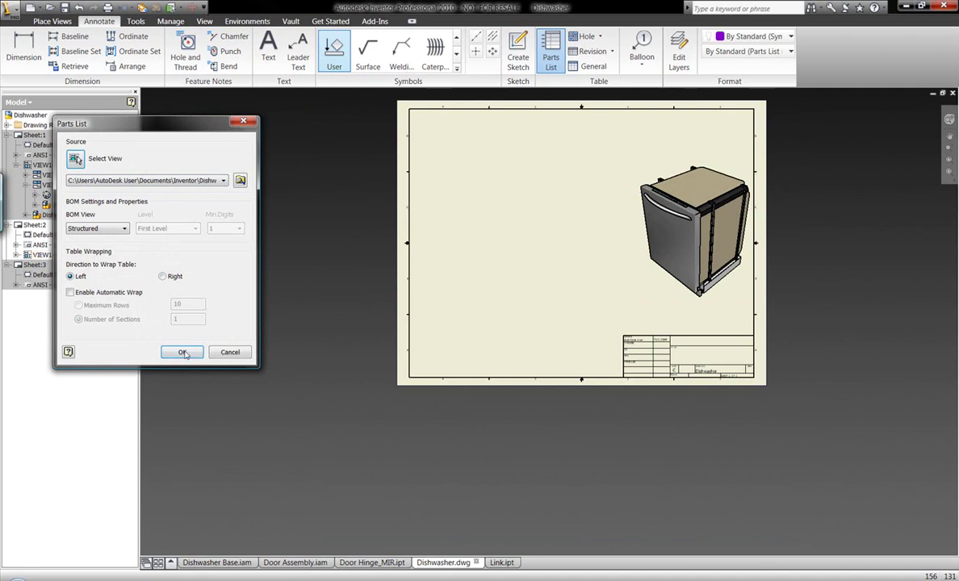
click(182, 352)
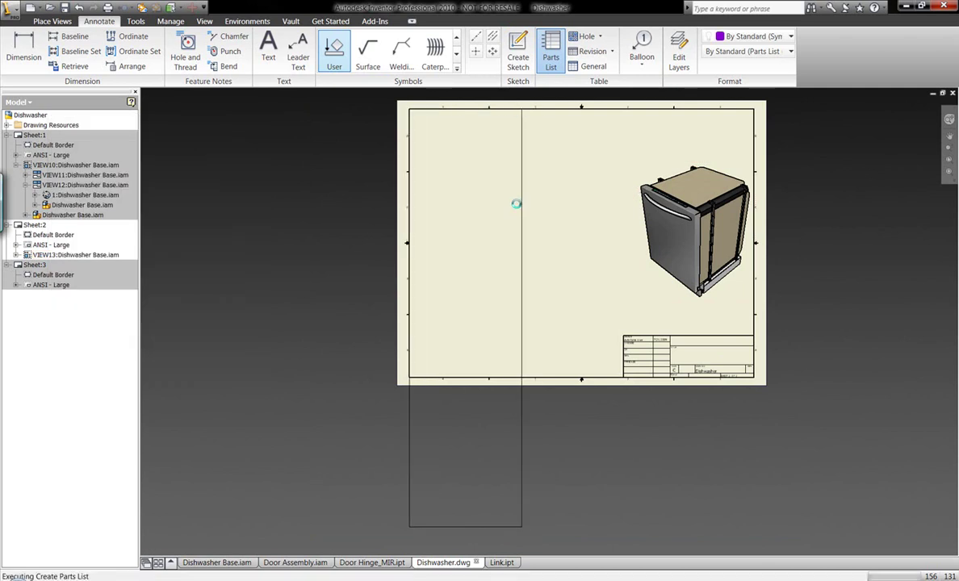
click(474, 268)
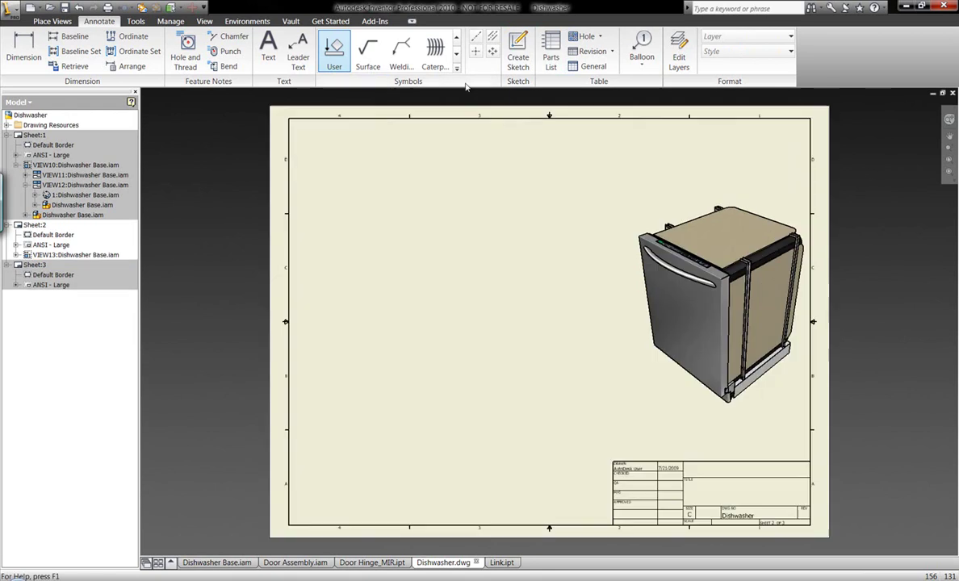
Step: Place a Structured parts list of the Dishwasher assembly, auto-wrapped into 2 sections, upper left
click(551, 57)
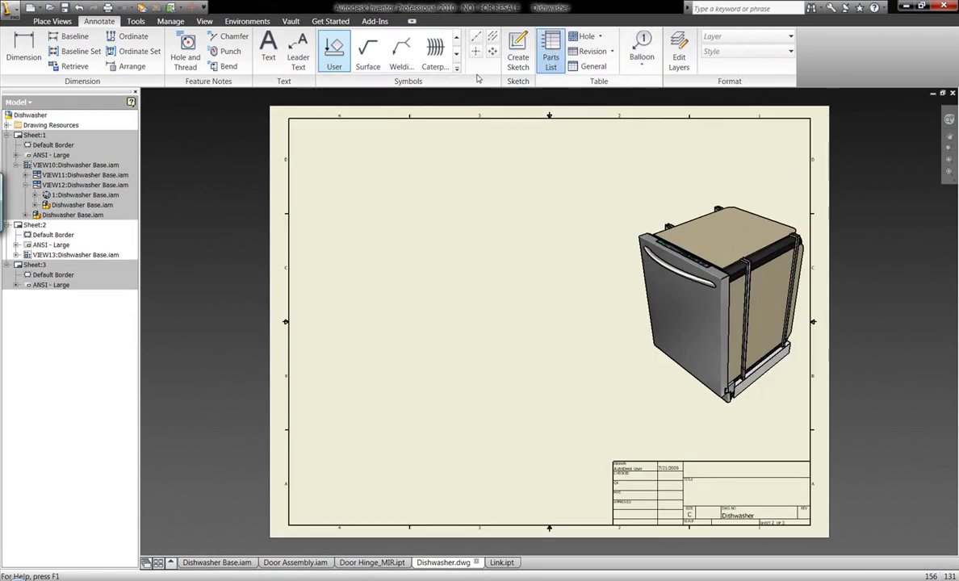
click(124, 228)
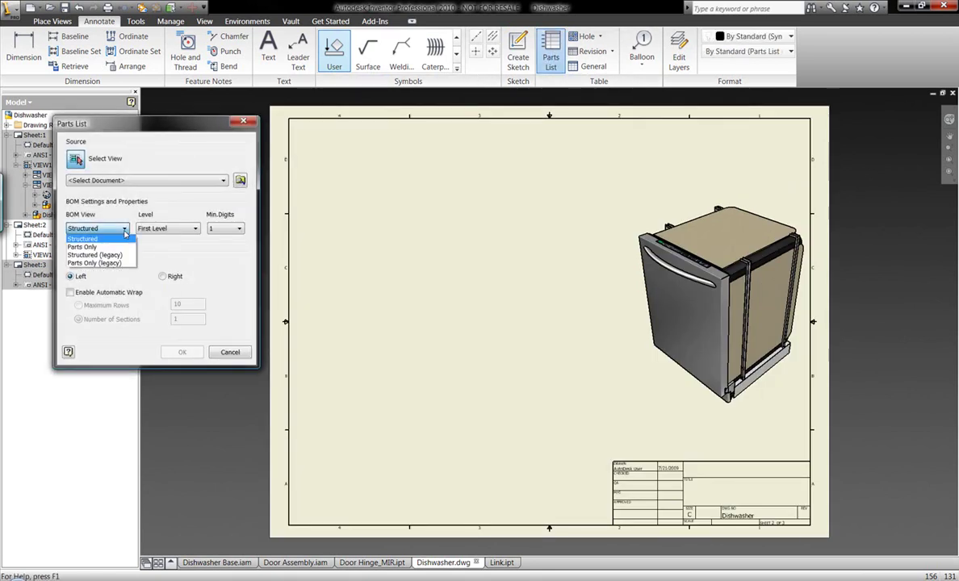
click(124, 229)
click(209, 180)
click(194, 198)
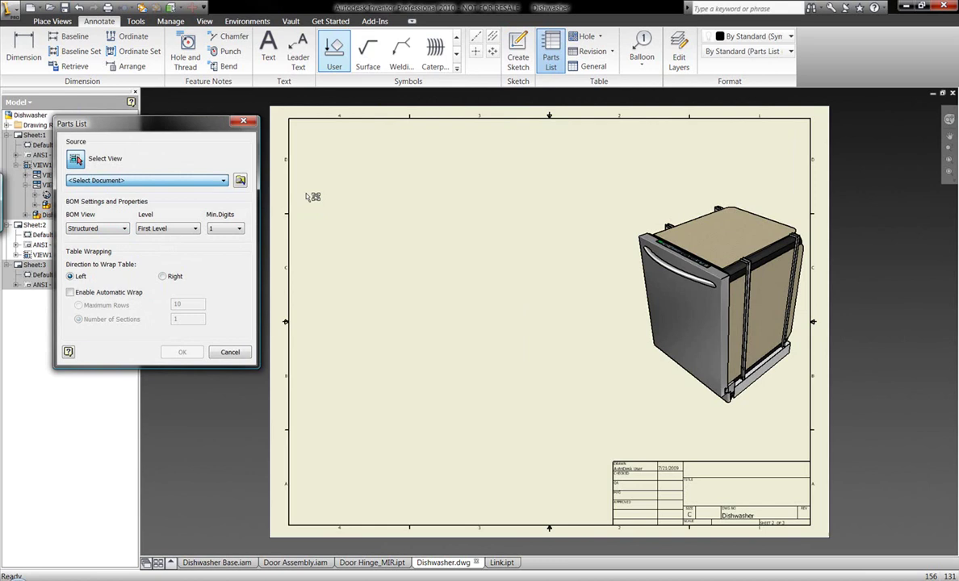
click(69, 292)
double_click(176, 318)
text(2)
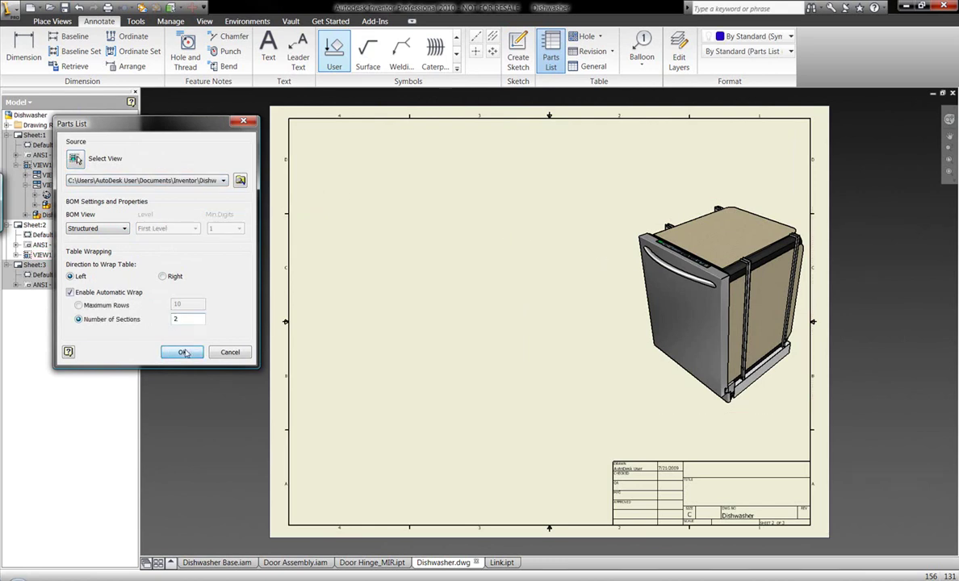
click(182, 352)
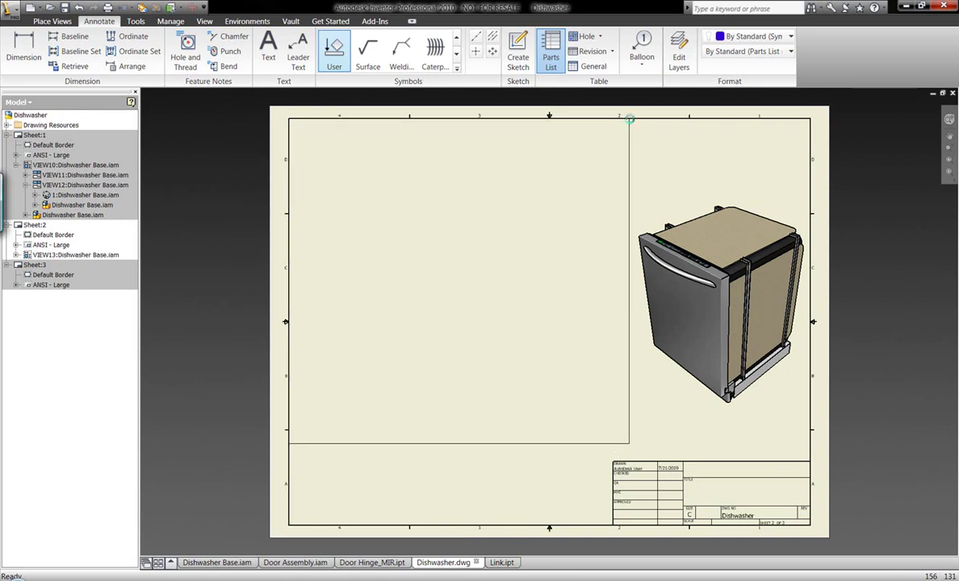
click(629, 118)
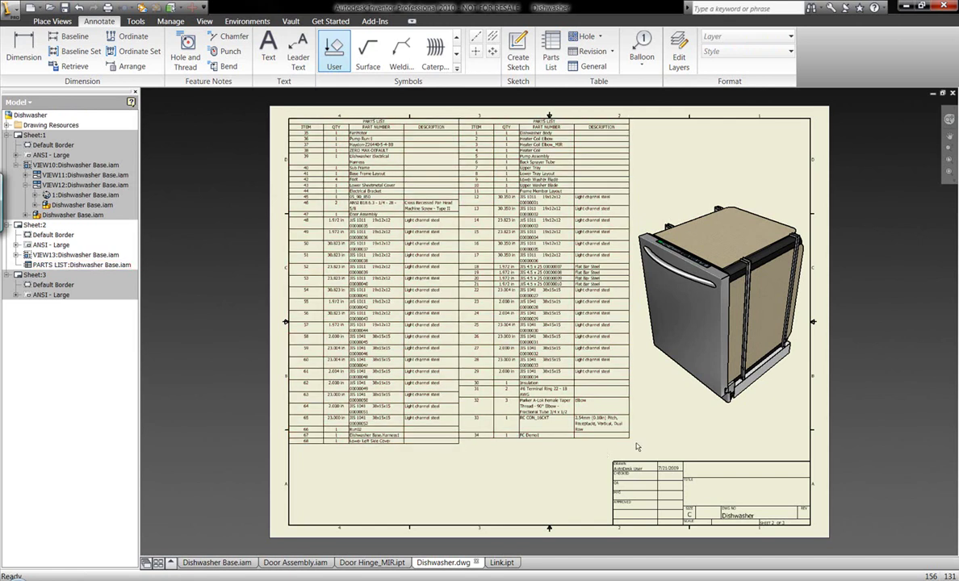
click(373, 129)
double_click(368, 123)
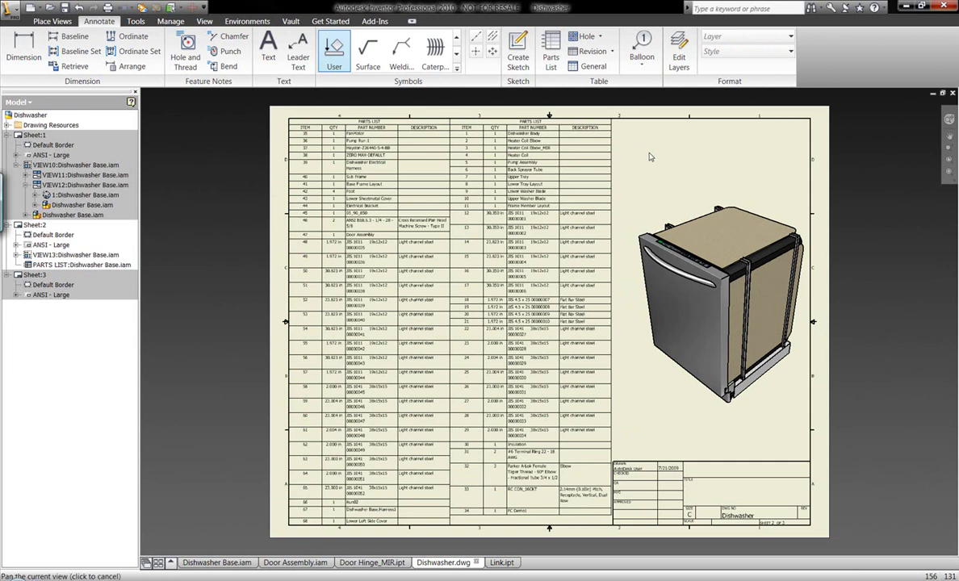
Step: Switch to Sheet:3, then the Link part, and sketch the large circle
double_click(39, 275)
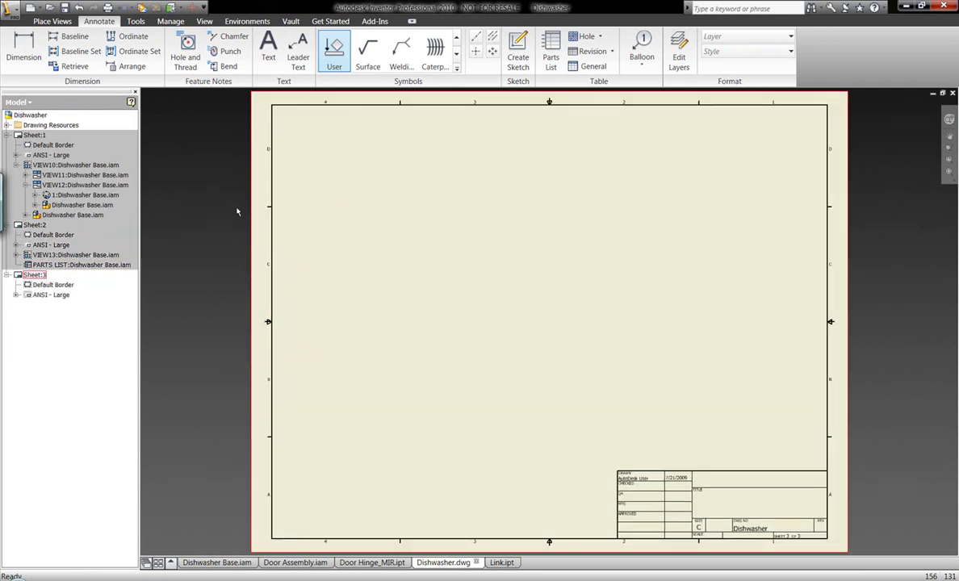
click(500, 563)
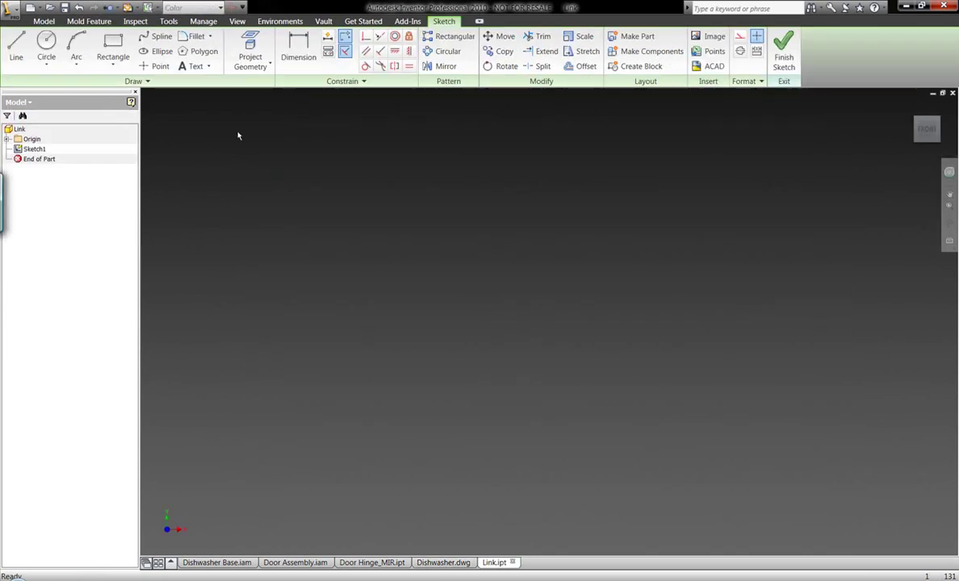
click(46, 48)
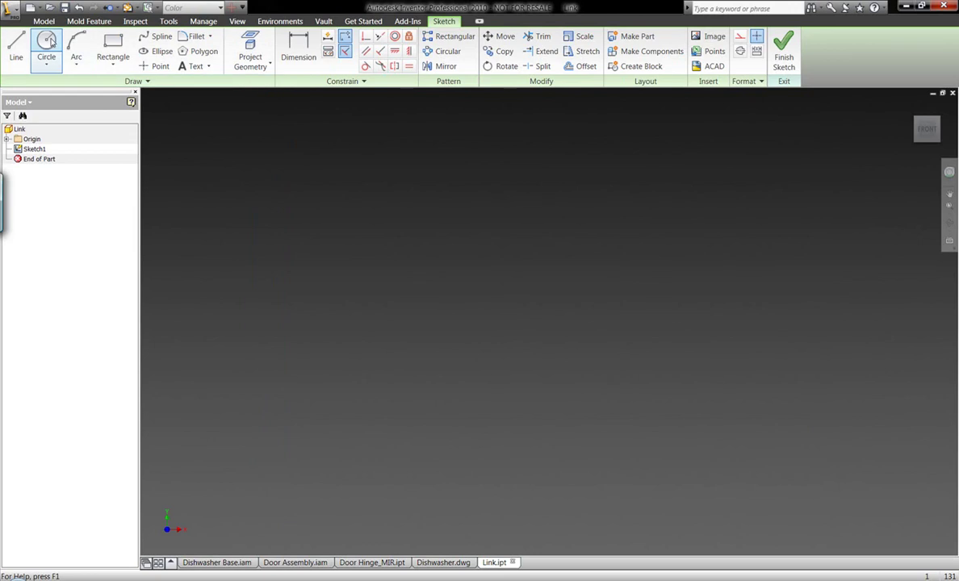
click(443, 302)
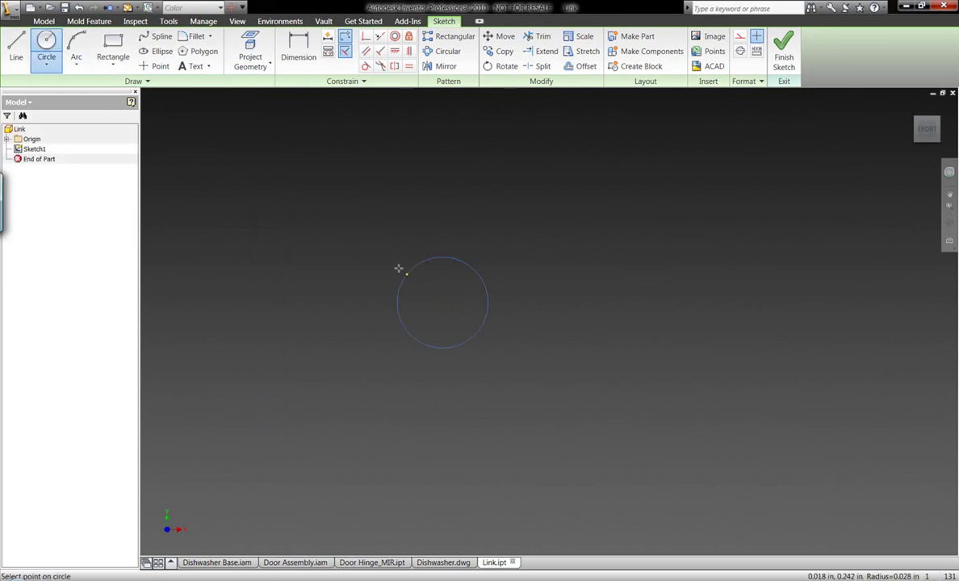
click(353, 242)
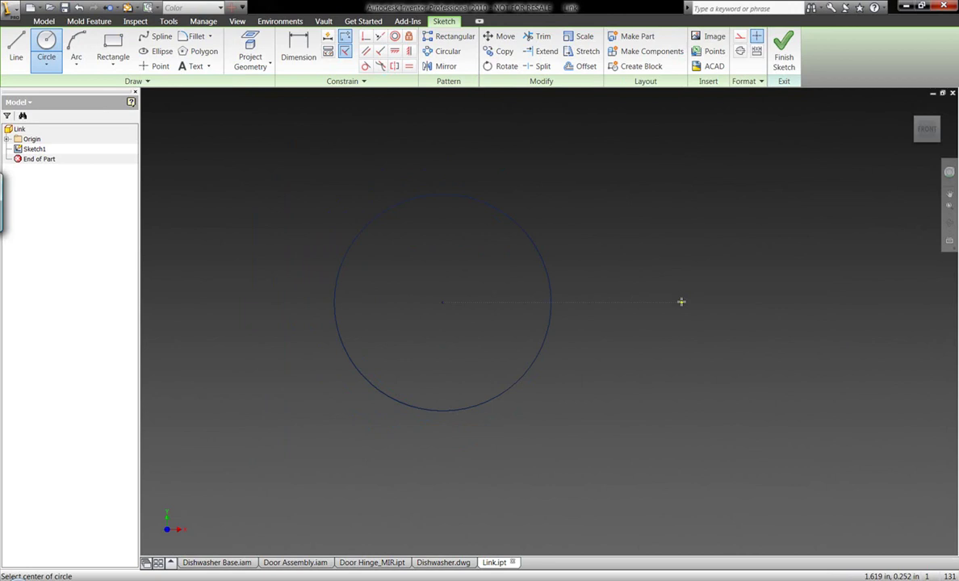
Step: Add a smaller circle to its right and constrain the centres horizontally
click(681, 302)
click(644, 258)
click(395, 51)
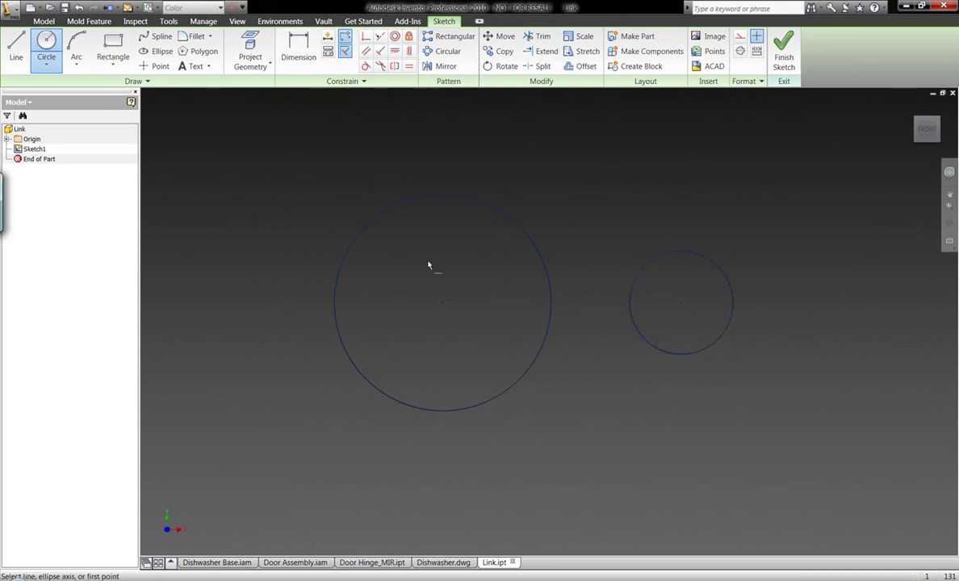
click(443, 303)
Step: Align the circle centres horizontally and dimension the distance between them to 1.5
click(680, 303)
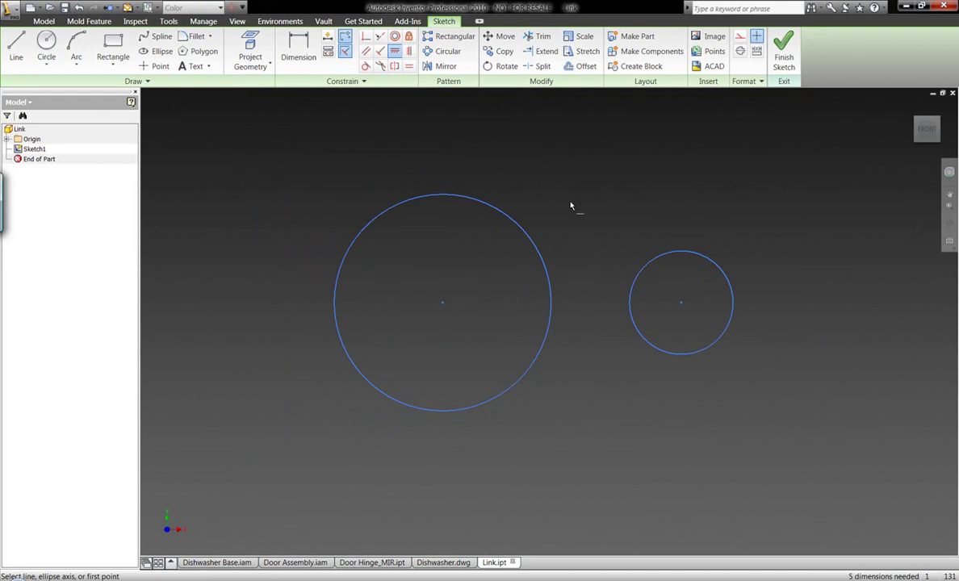
click(305, 59)
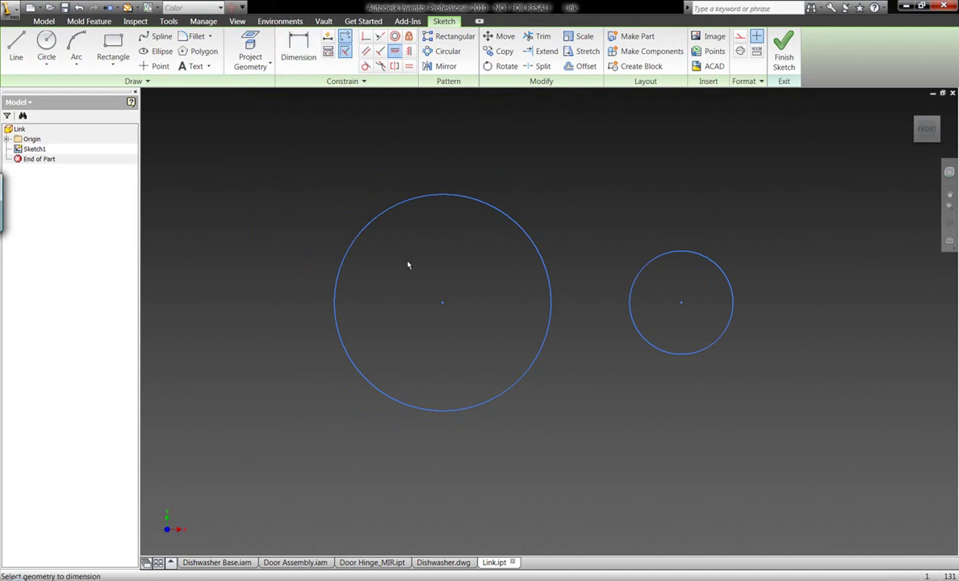
click(684, 306)
click(565, 150)
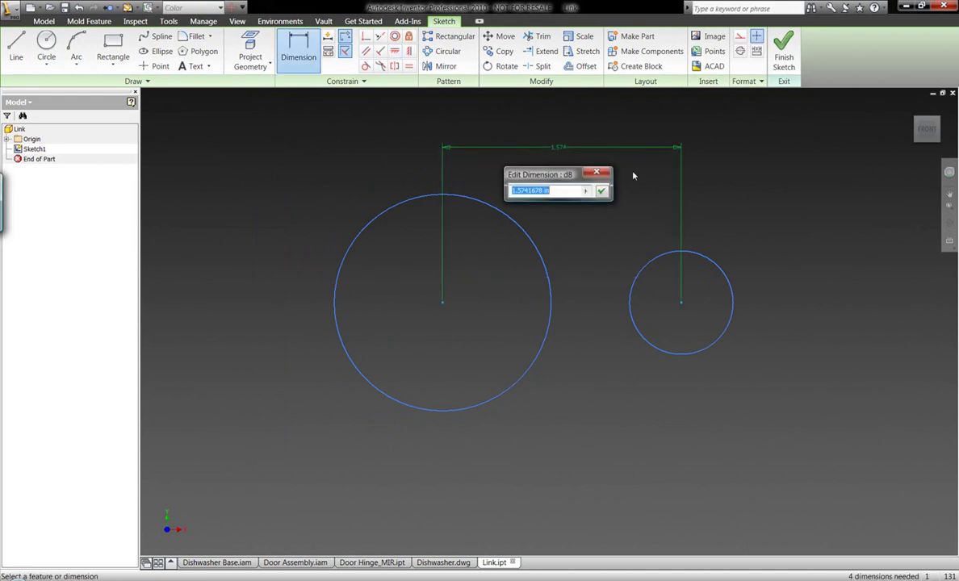
text(1.5)
key(Return)
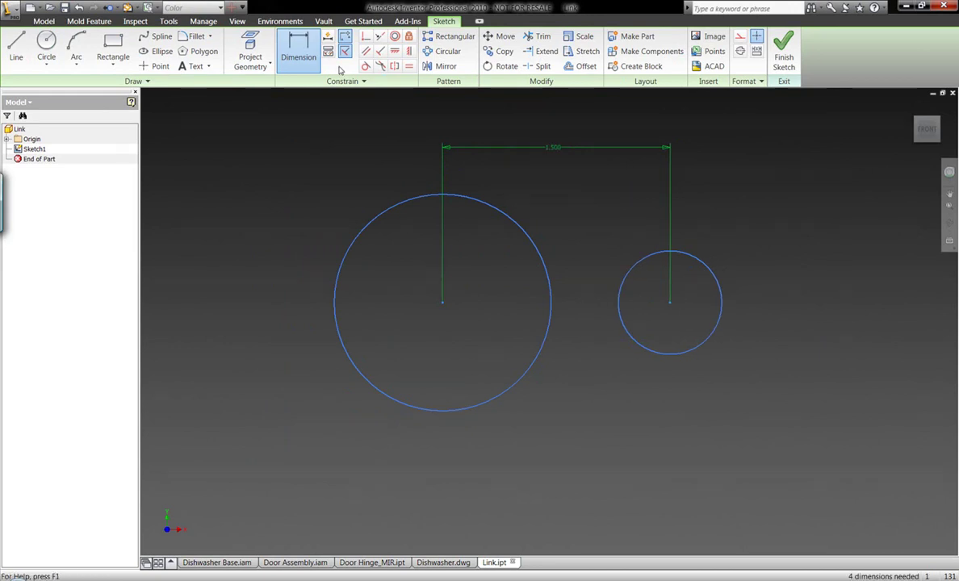
Step: Draw two lines joining the tops and bottoms of the large and small circles
click(16, 50)
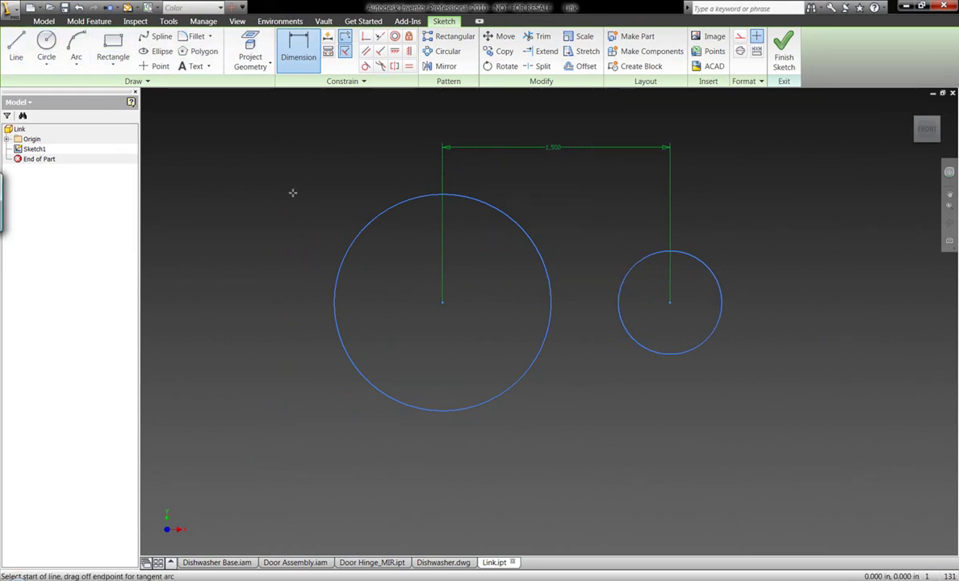
click(443, 196)
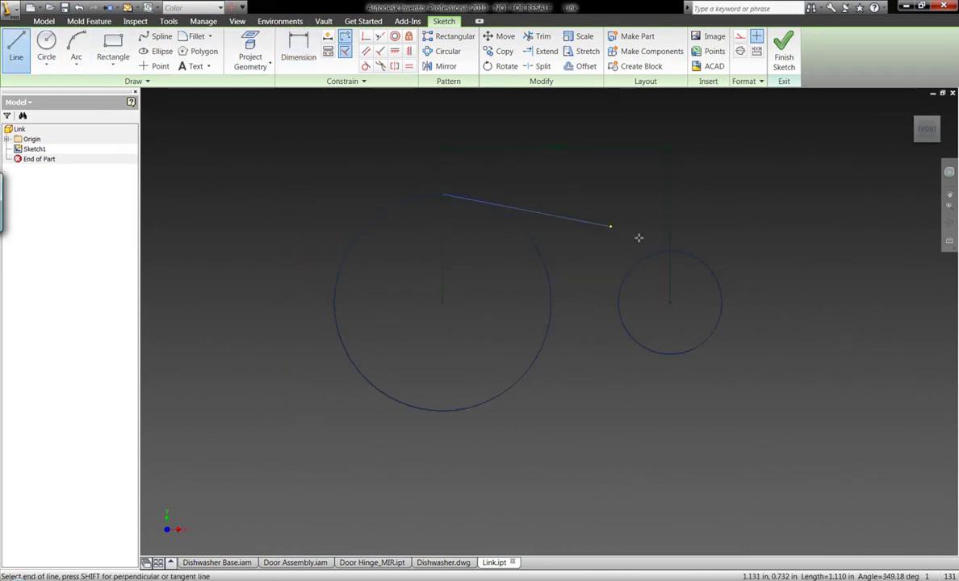
click(680, 253)
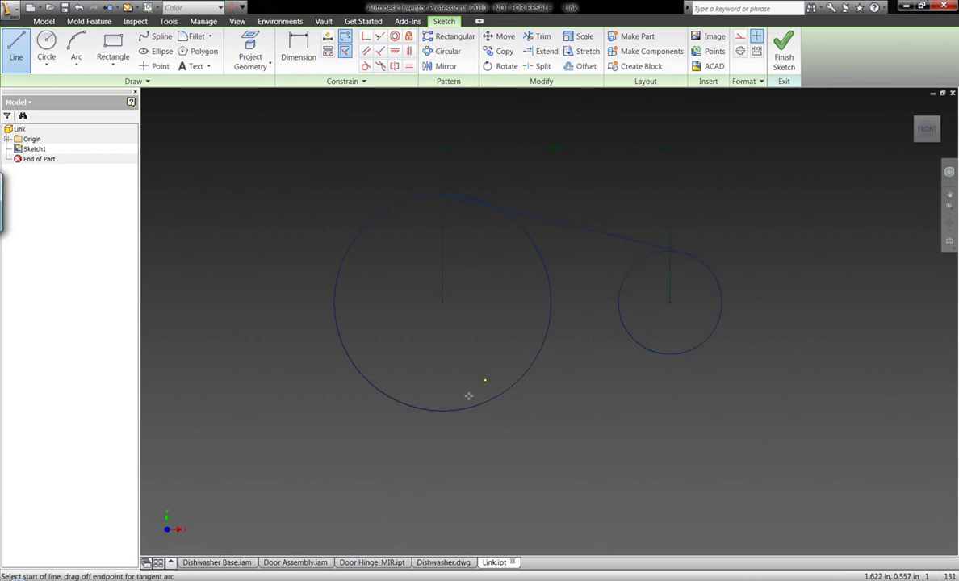
click(443, 410)
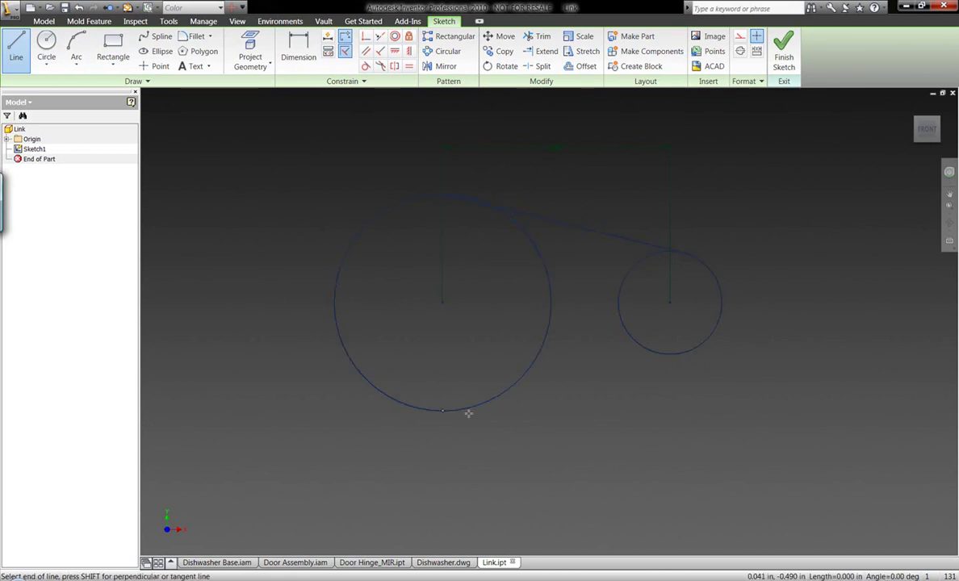
click(680, 354)
Step: Make the top and bottom lines tangent to the circles
double_click(554, 149)
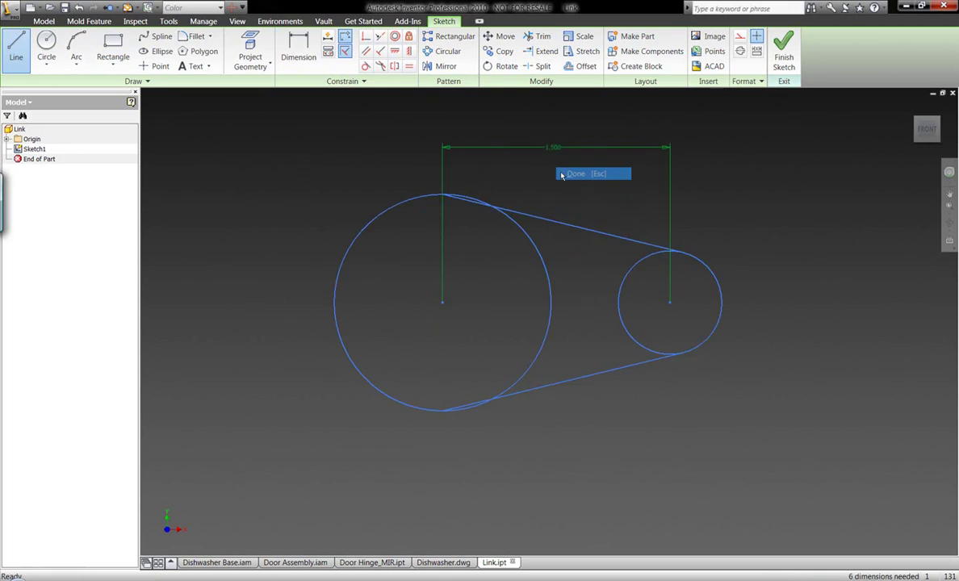
key(Return)
click(366, 66)
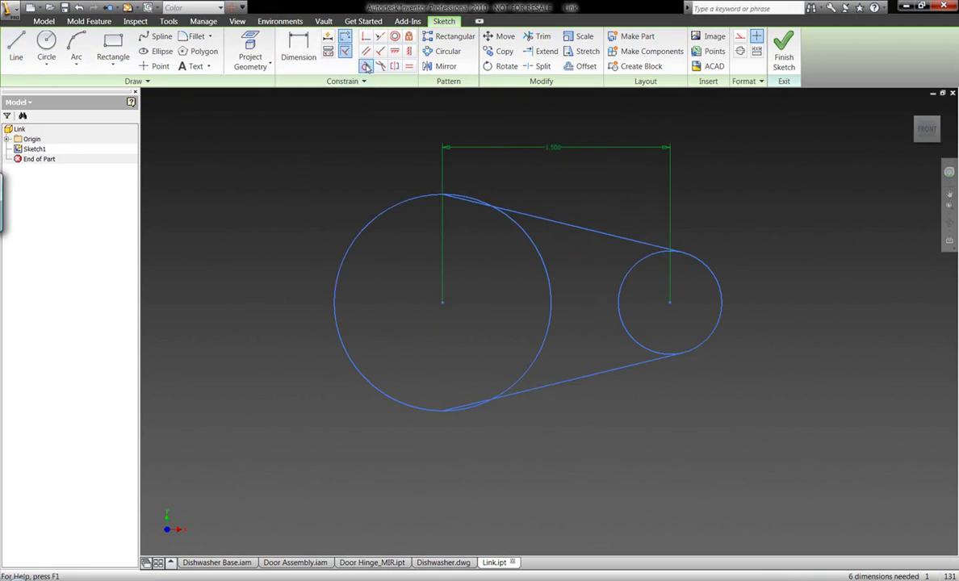
click(478, 208)
click(477, 203)
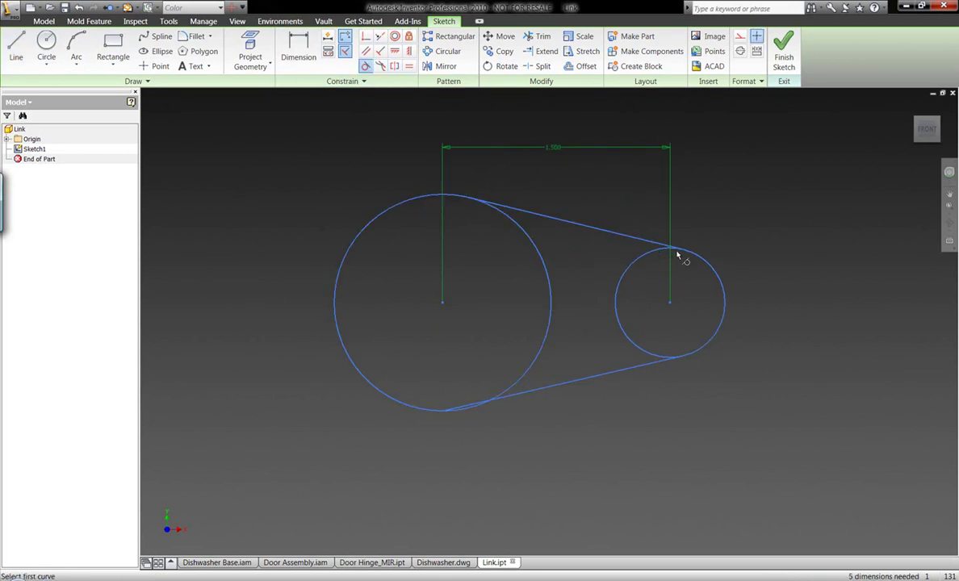
click(520, 379)
click(520, 391)
Step: Dimension the large circle's diameter to 1.75 and the small circle's to half of it (.875)
key(d)
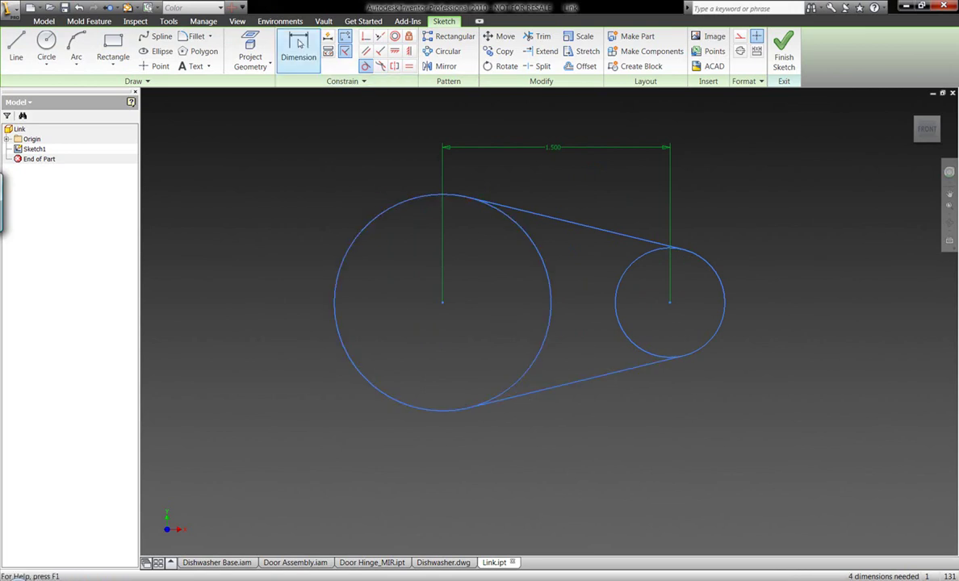
click(374, 219)
click(332, 190)
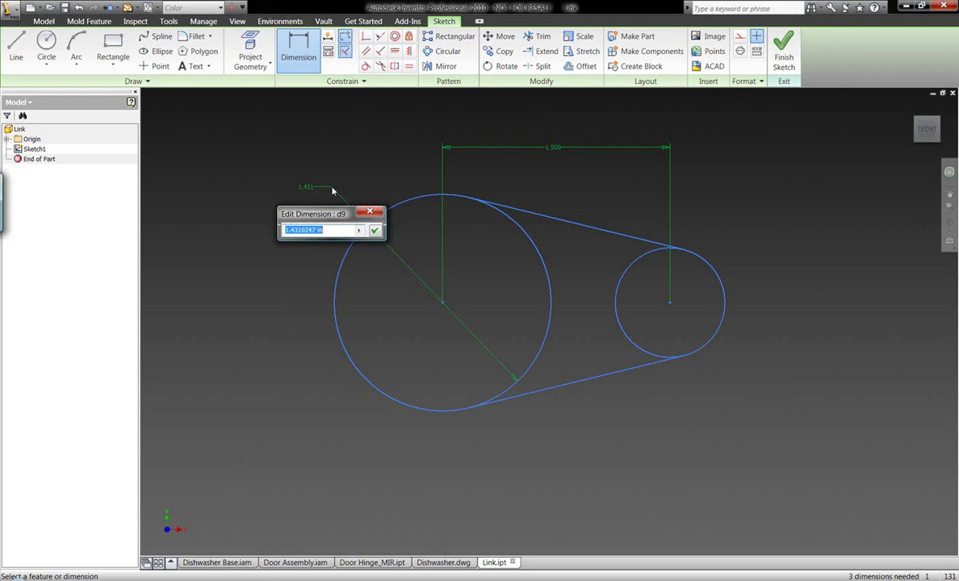
text(1.75)
key(Return)
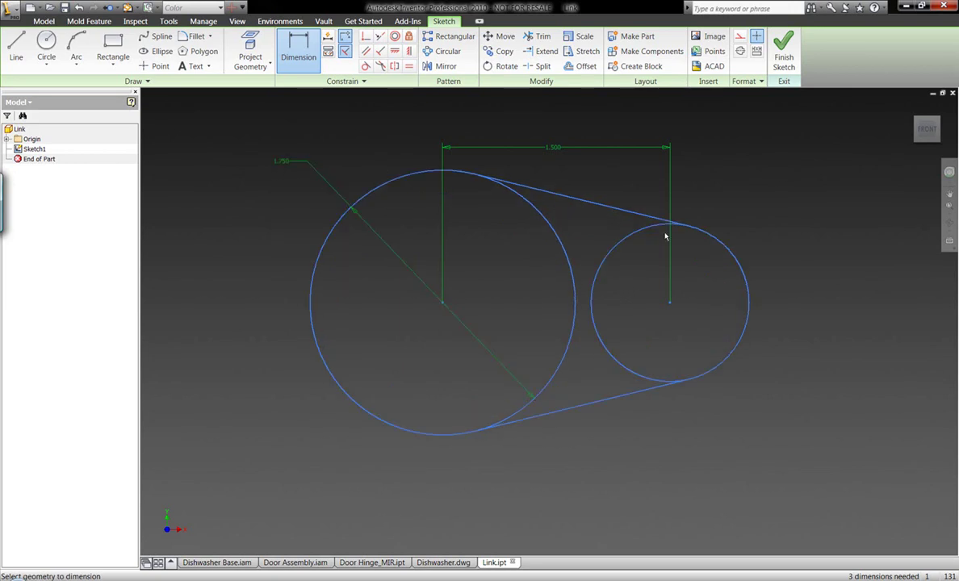
click(724, 246)
click(738, 224)
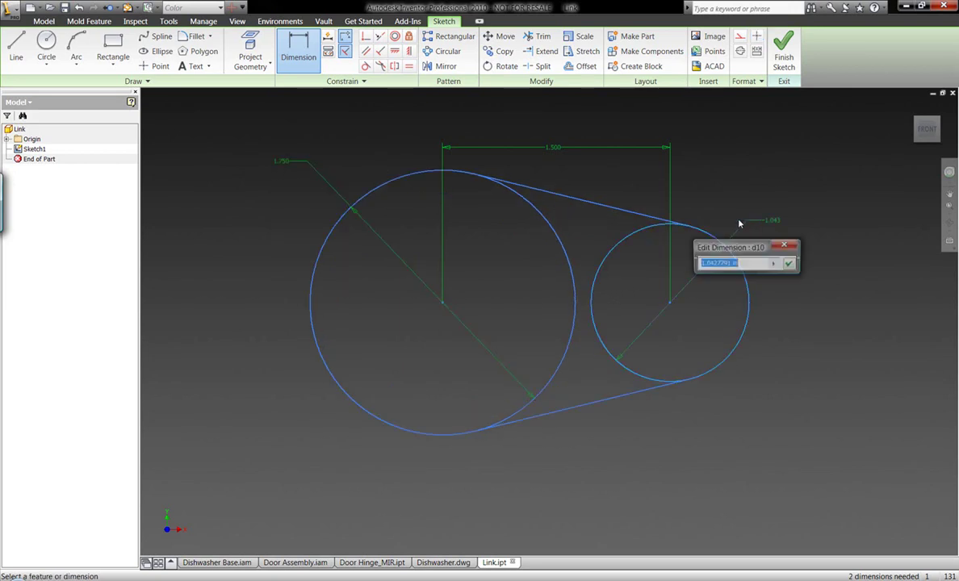
click(284, 163)
text(/2)
key(Return)
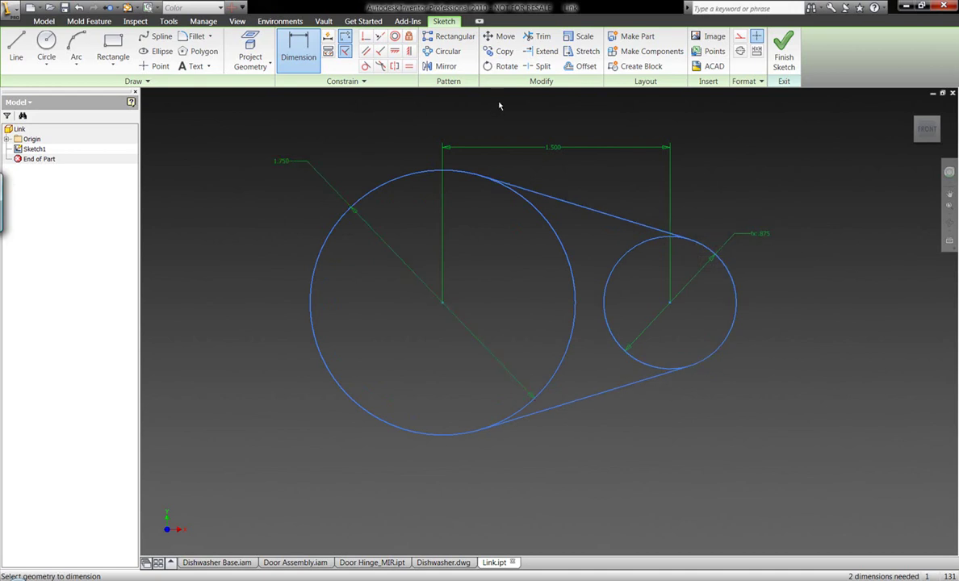
Step: Offset both the large and small circles inward to create inner circles
key(o)
click(526, 203)
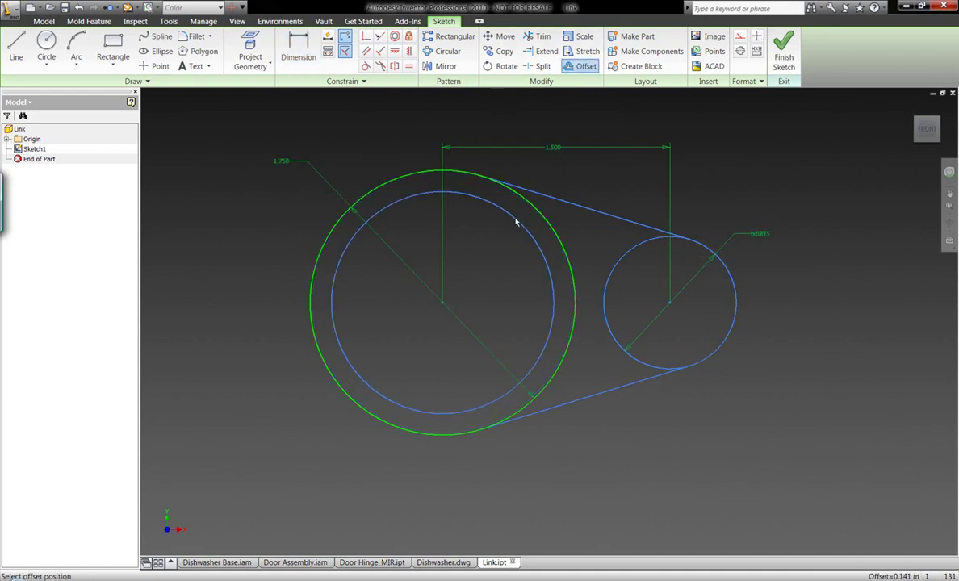
click(516, 222)
click(631, 260)
click(641, 271)
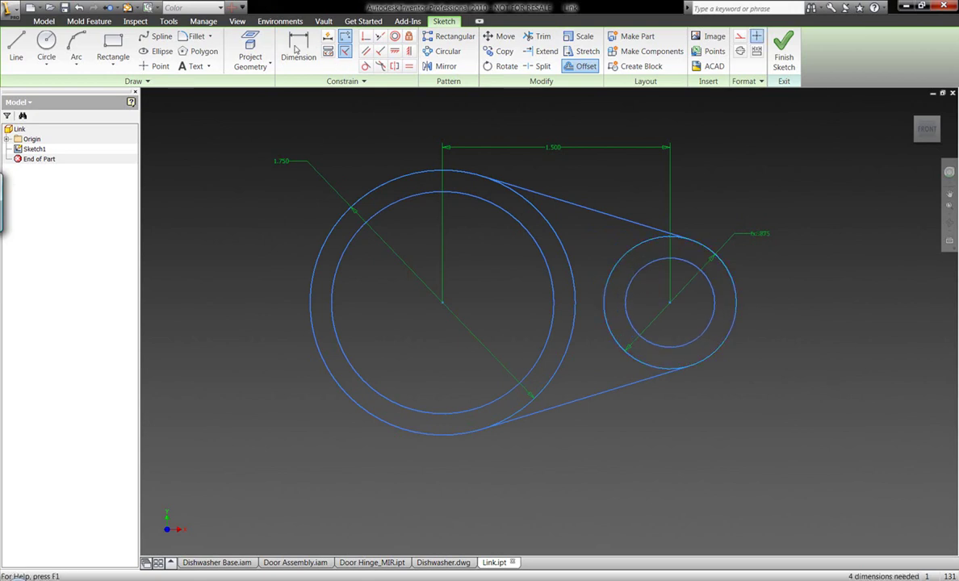
Step: Dimension the large ring wall to .25 and the small ring wall to half that
click(294, 49)
click(396, 207)
click(380, 185)
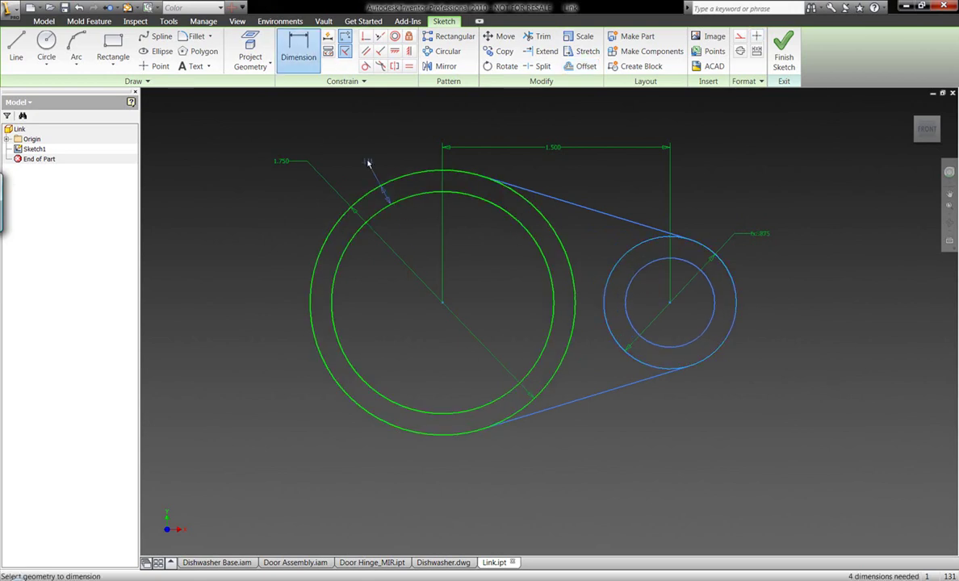
click(367, 163)
text(.25)
key(Return)
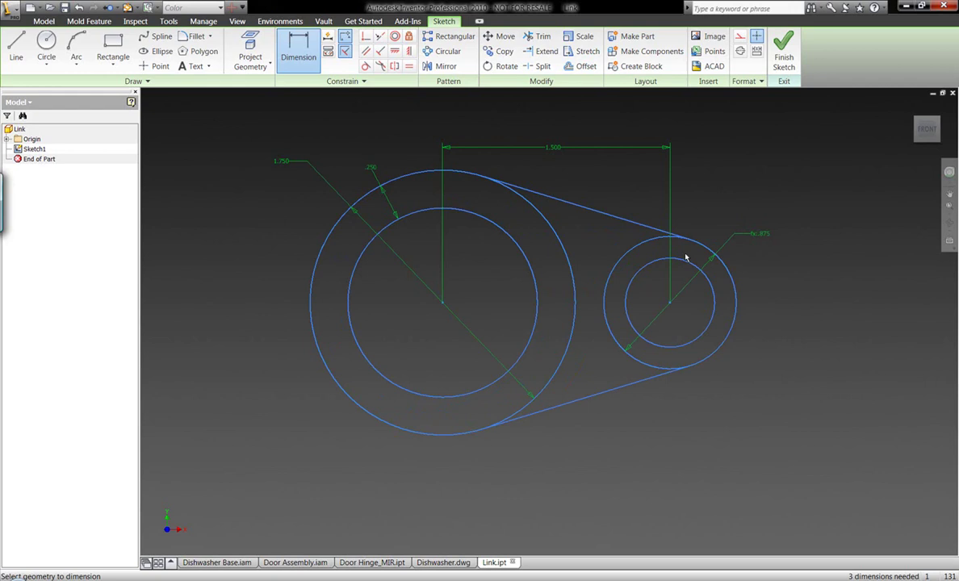
click(691, 265)
click(710, 255)
click(721, 207)
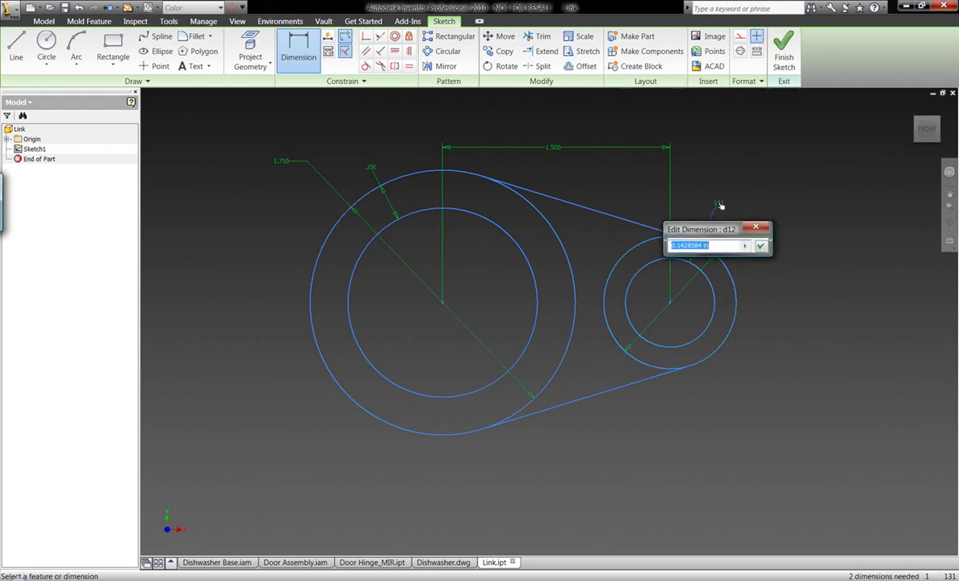
click(373, 171)
text(/)
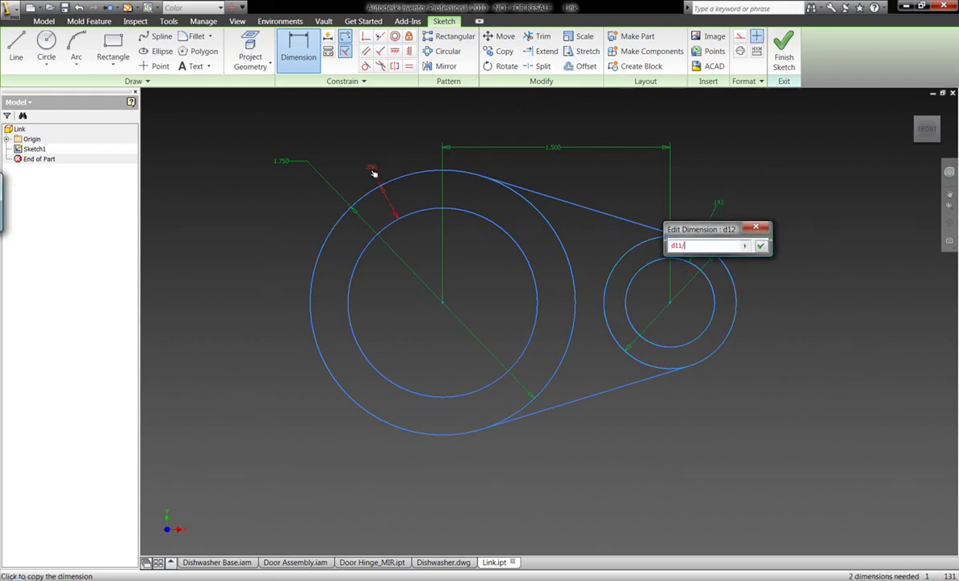
text(2)
key(Return)
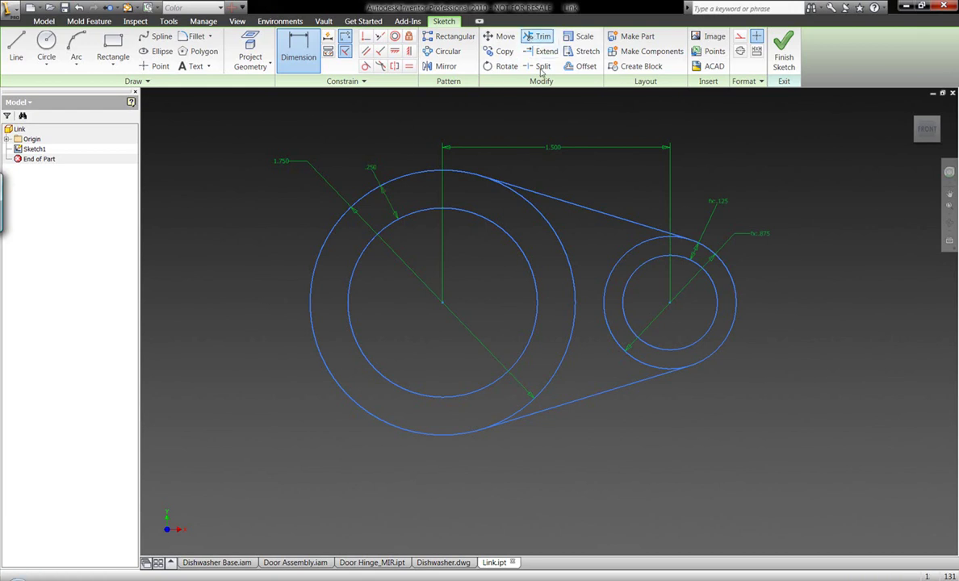
Step: Trim the large circle's inner arc, finish the sketch, and view it from the home angle
click(539, 37)
click(611, 248)
click(784, 57)
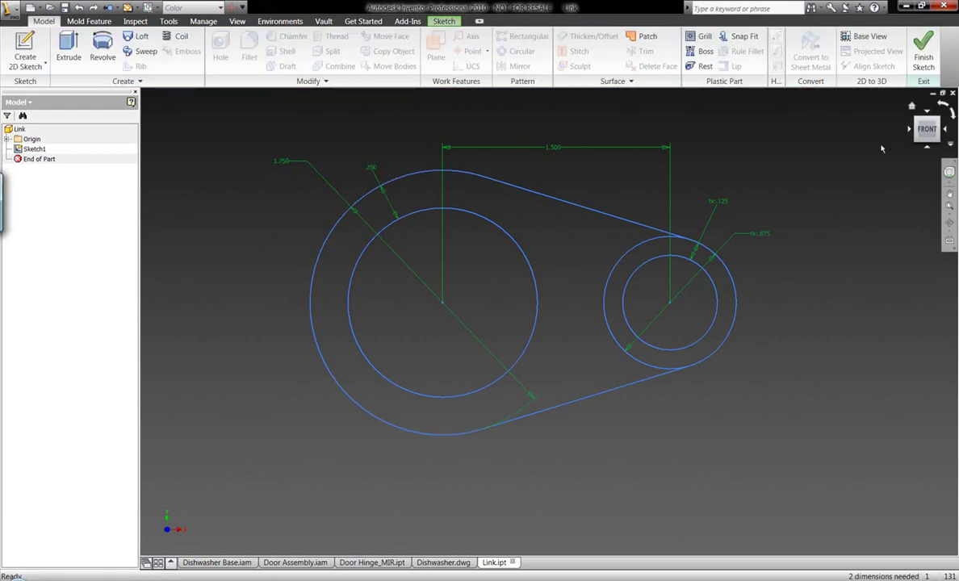
click(938, 118)
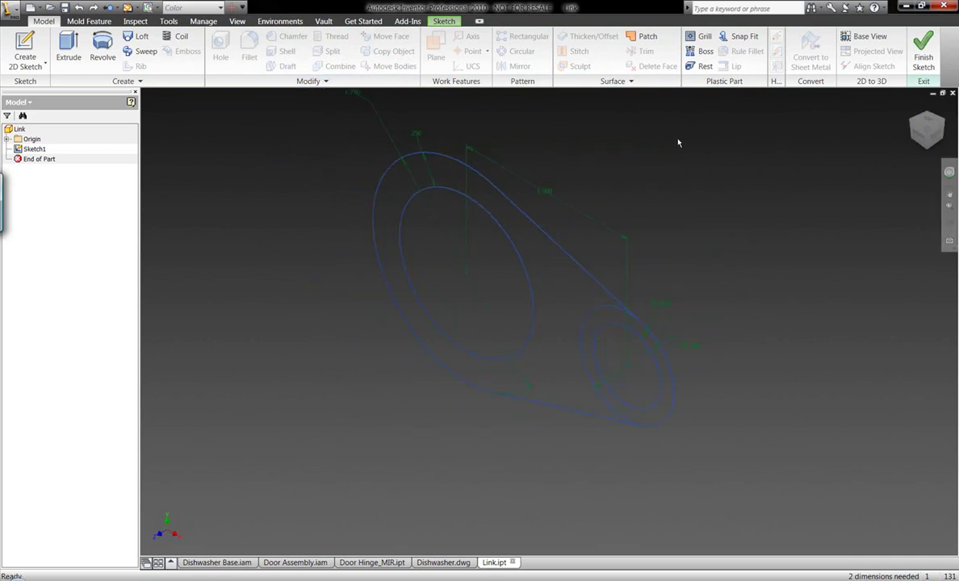
Step: Extrude the link plate profile and small end ring .5 symmetrically into a solid
click(68, 48)
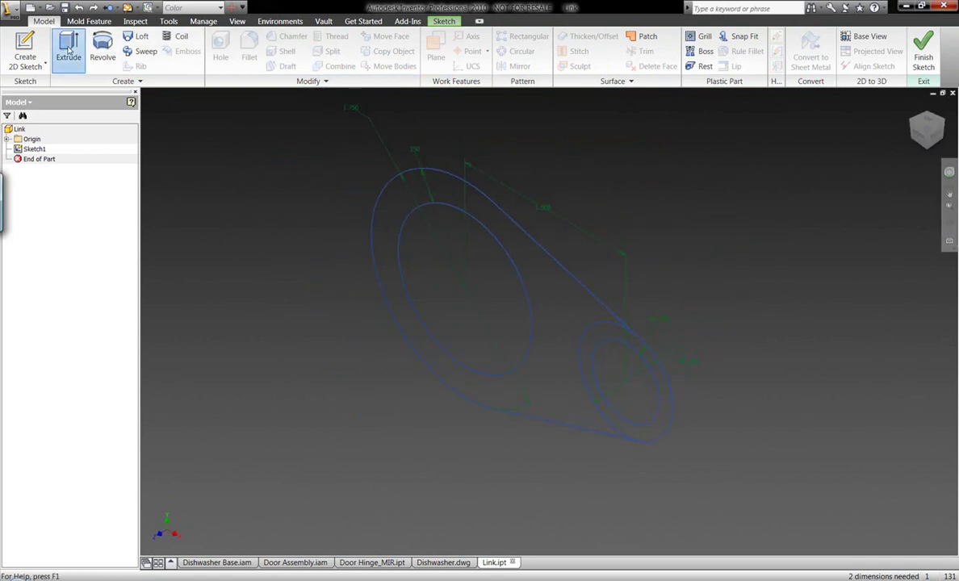
click(449, 197)
click(590, 335)
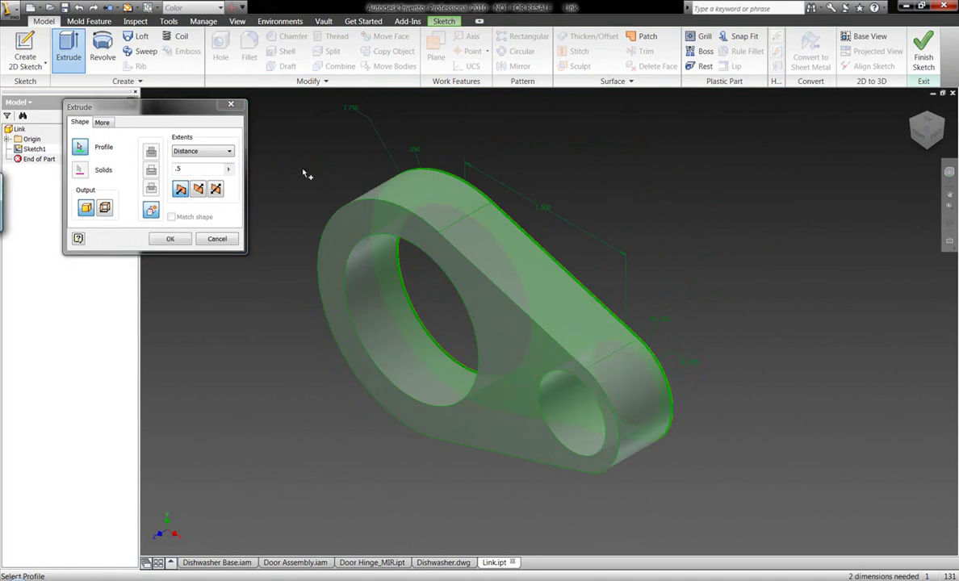
click(215, 189)
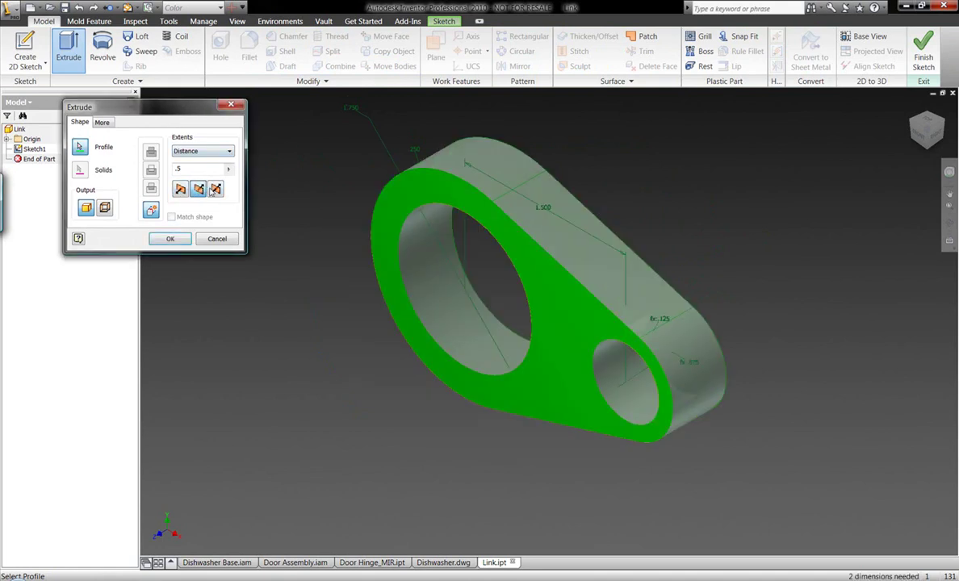
click(170, 239)
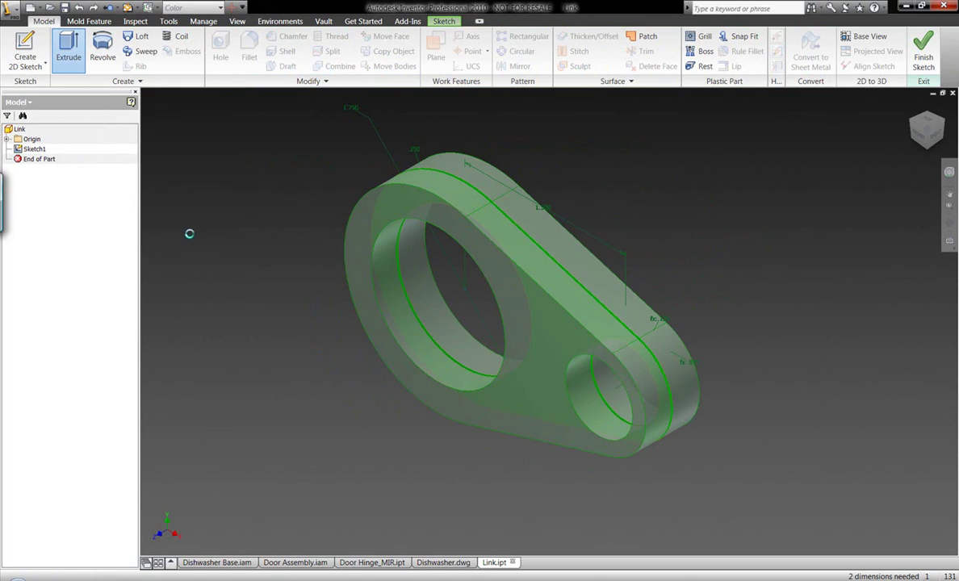
Step: Fillet the front and back outer edge loops of the link at 0.125
click(257, 62)
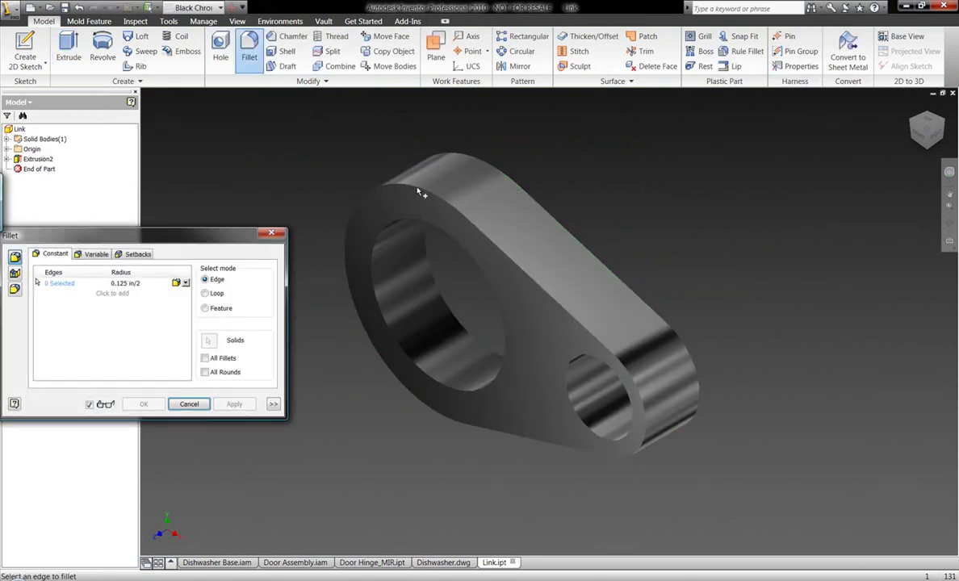
click(428, 196)
click(483, 166)
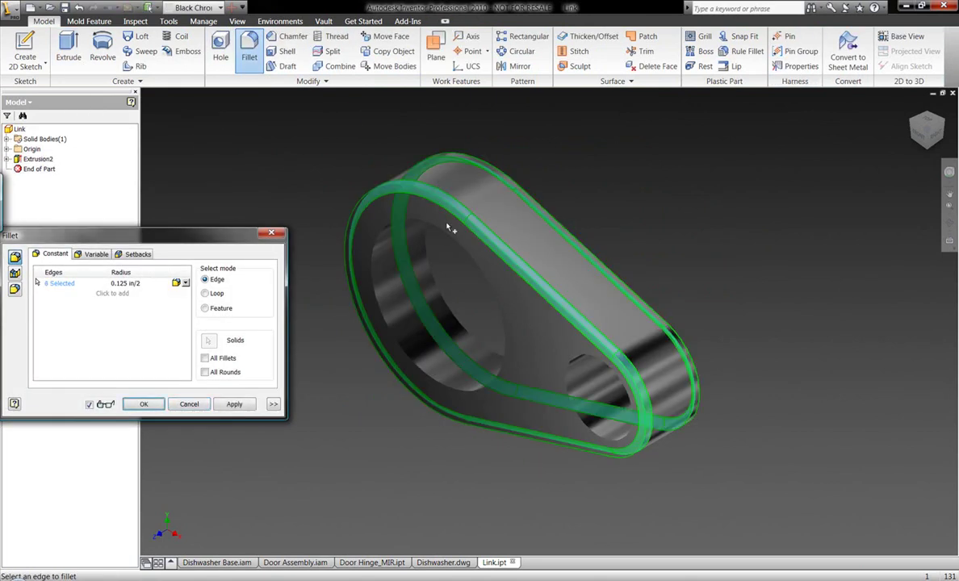
key(Return)
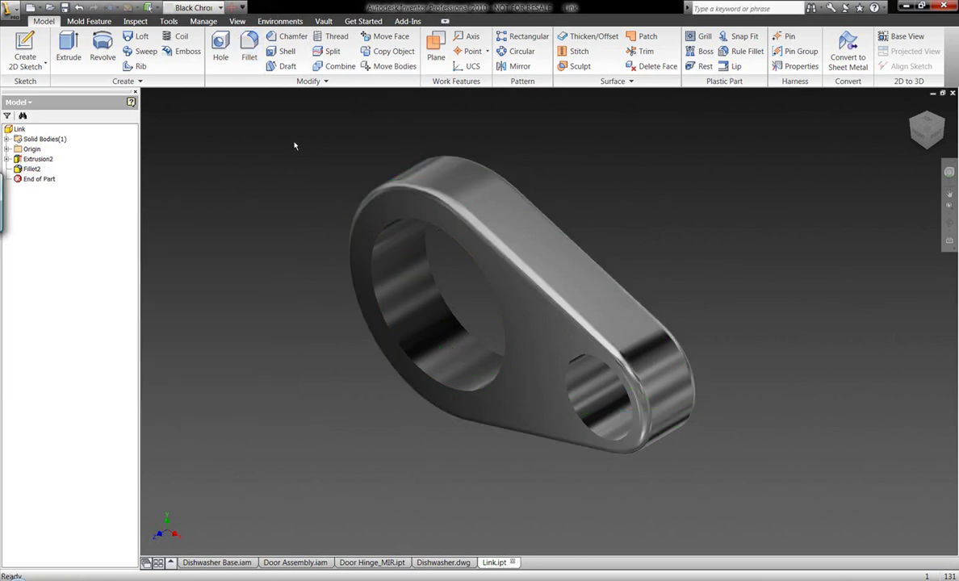
Step: Fillet all four hole edges at .0625 and orbit to inspect the part
click(250, 55)
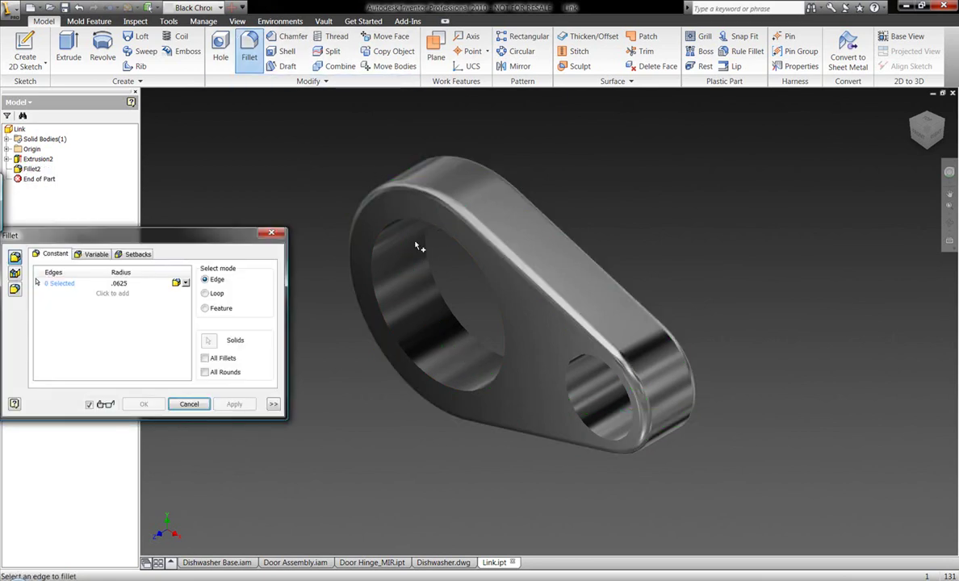
click(401, 247)
click(384, 232)
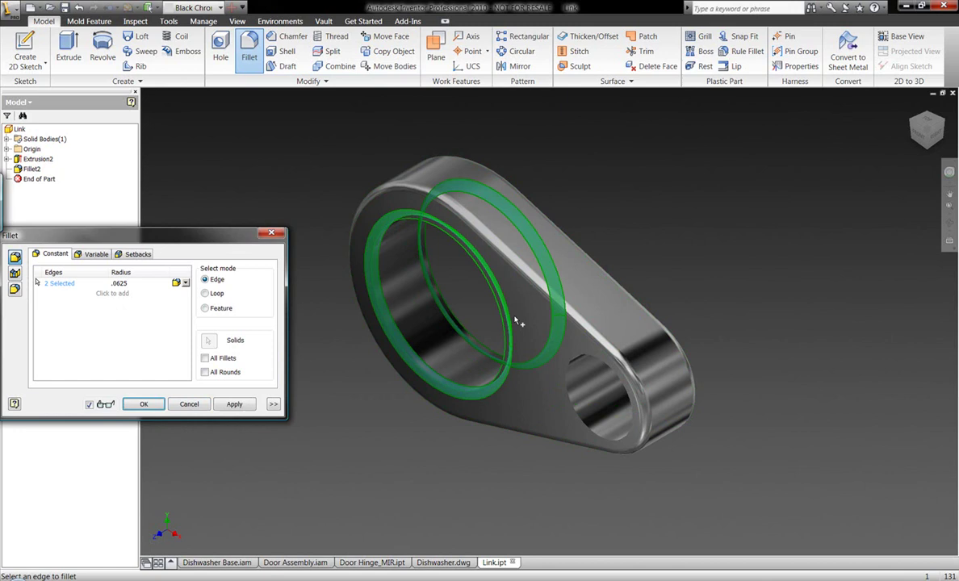
click(573, 400)
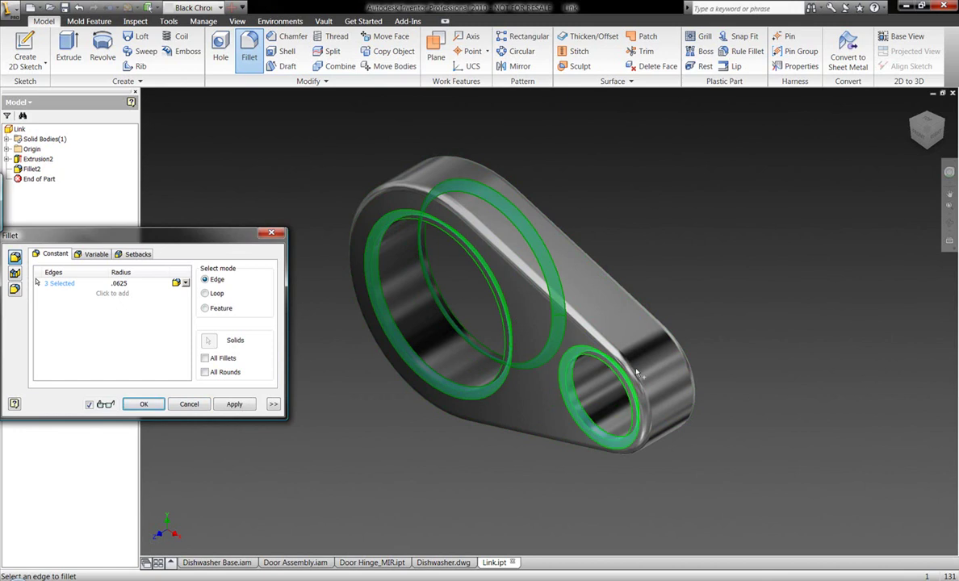
click(624, 373)
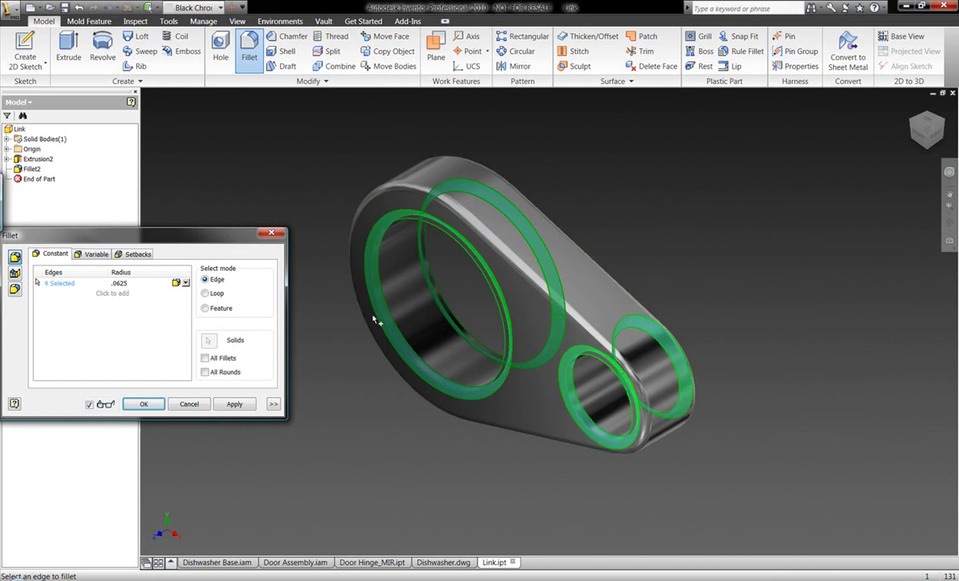
click(160, 403)
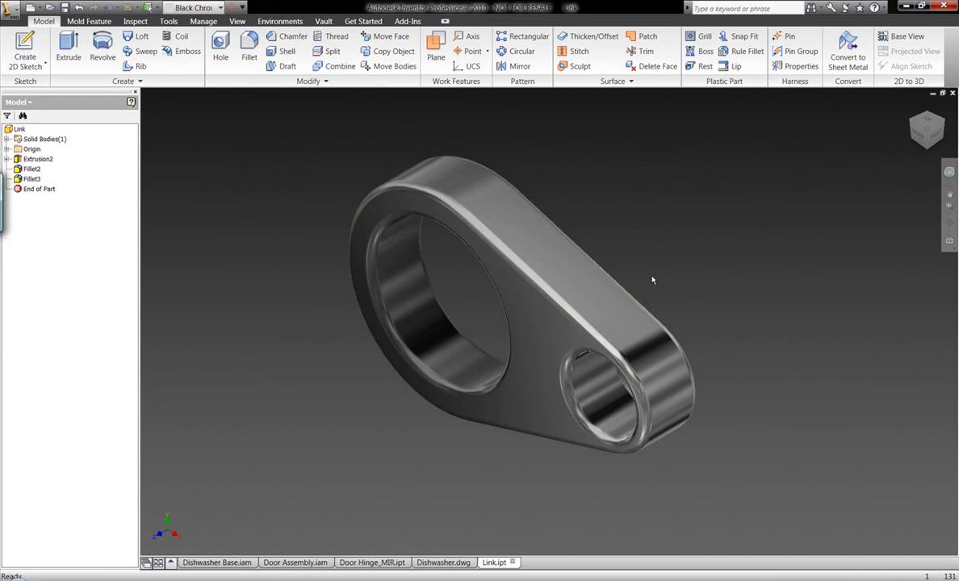
shift+middle_drag(604, 255, 664, 266)
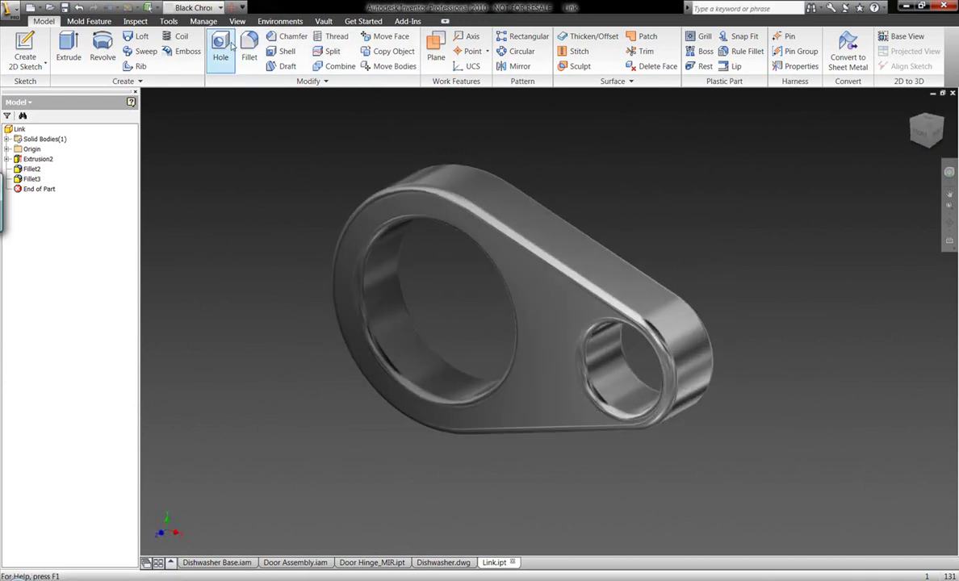
Step: Place a shaded 3:1 base view of Link.ipt on the Dishwasher drawing sheet
click(443, 563)
click(52, 21)
click(16, 47)
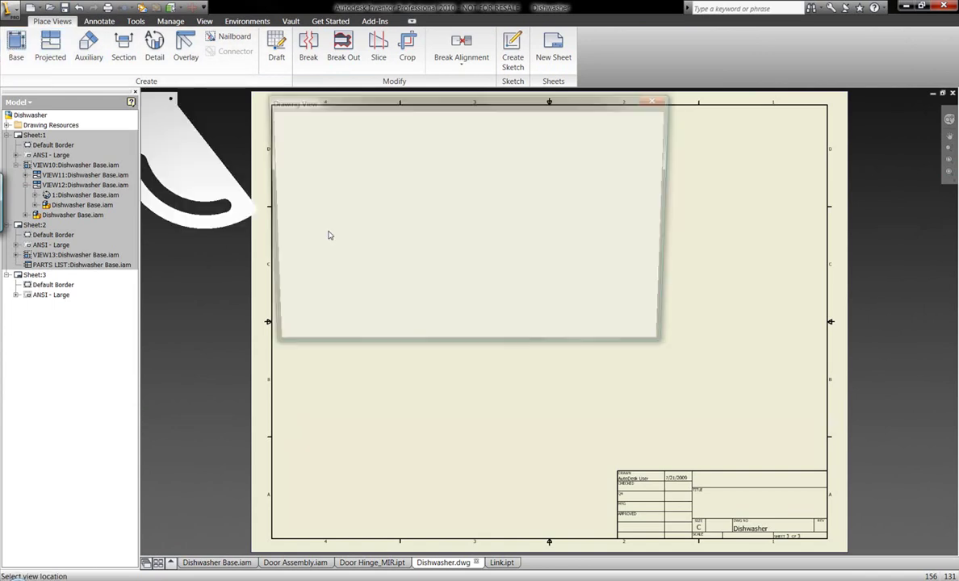
click(471, 151)
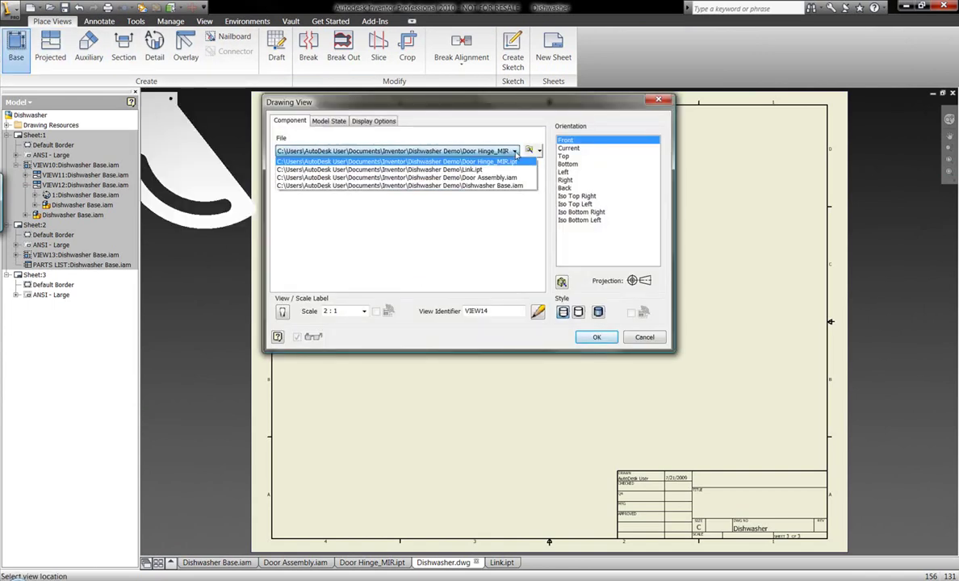
click(446, 159)
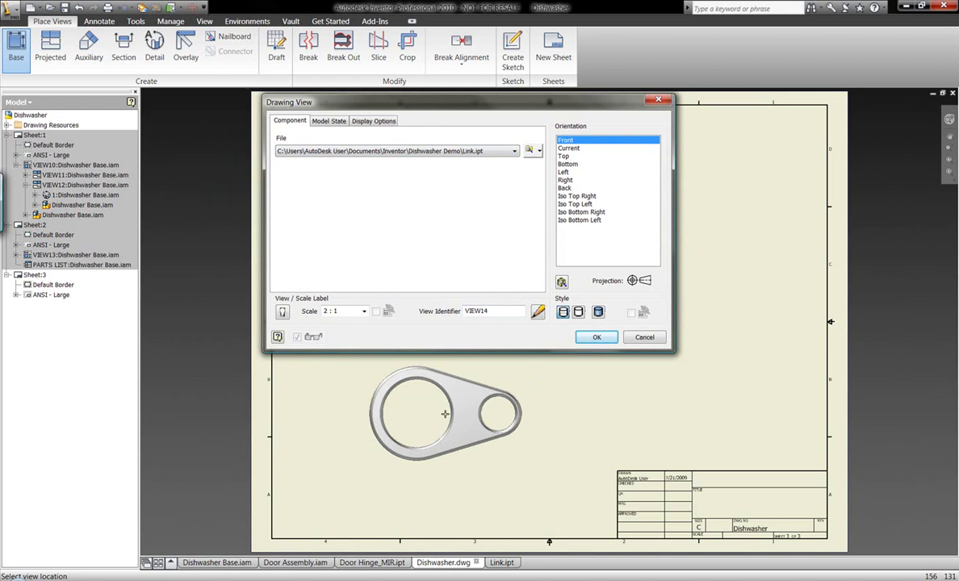
click(364, 310)
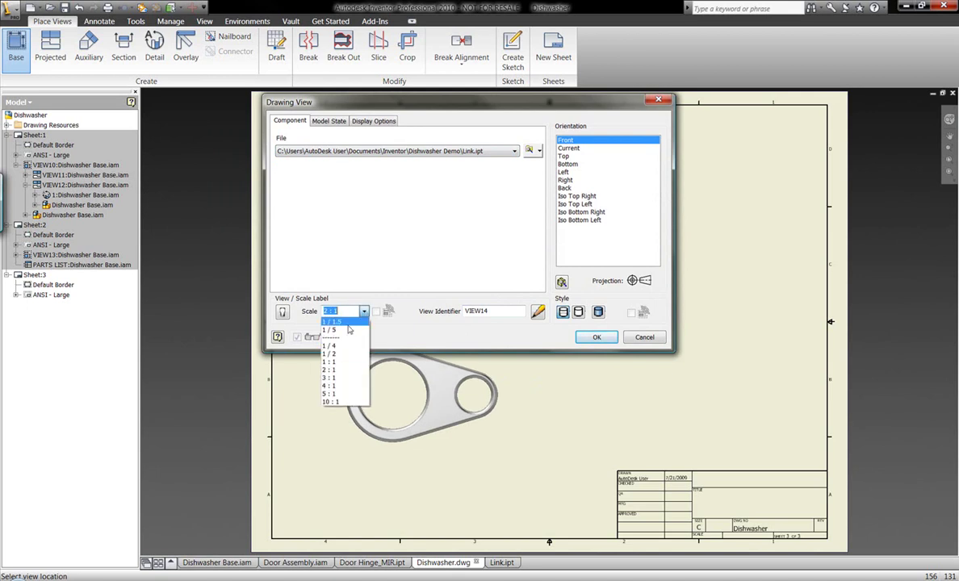
click(328, 362)
text(3:1)
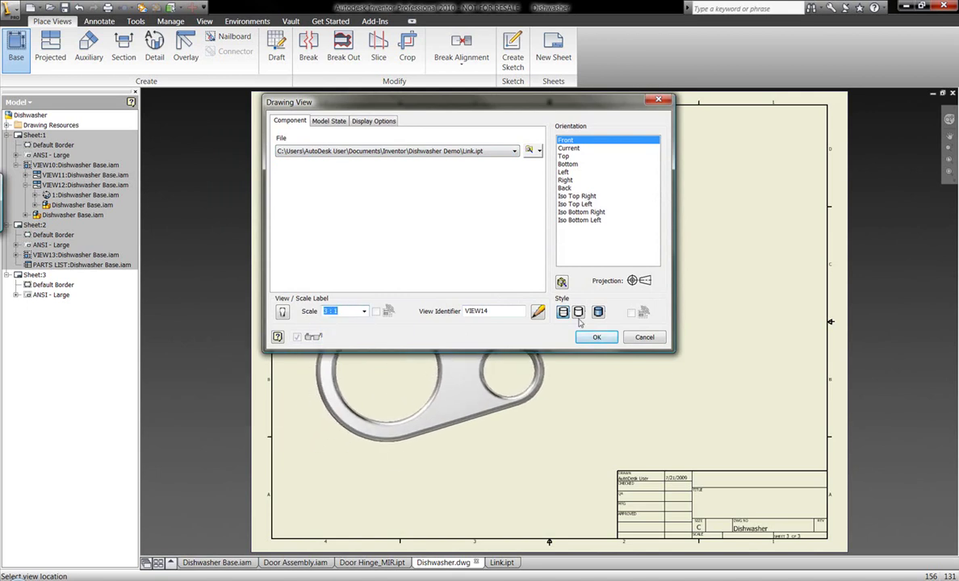
click(598, 311)
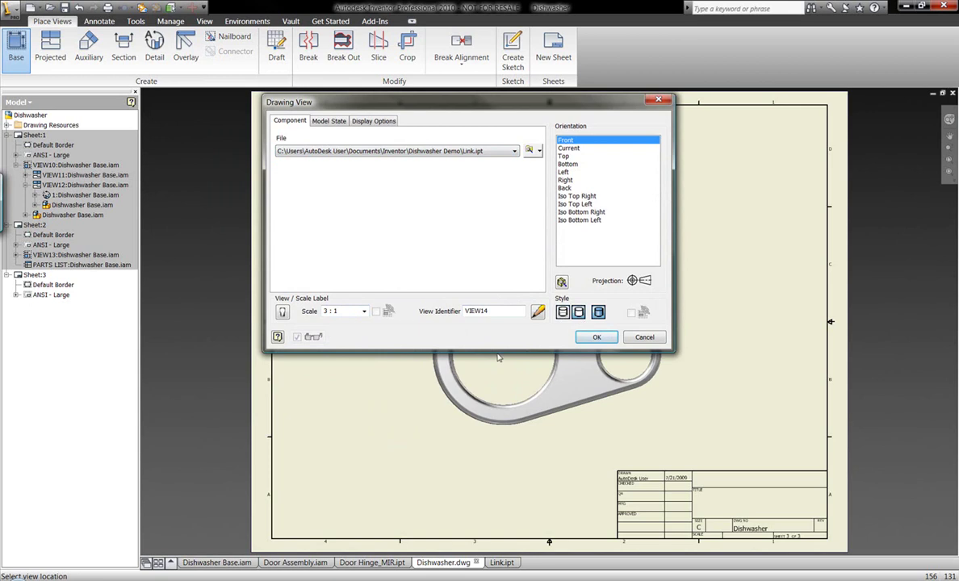
click(445, 381)
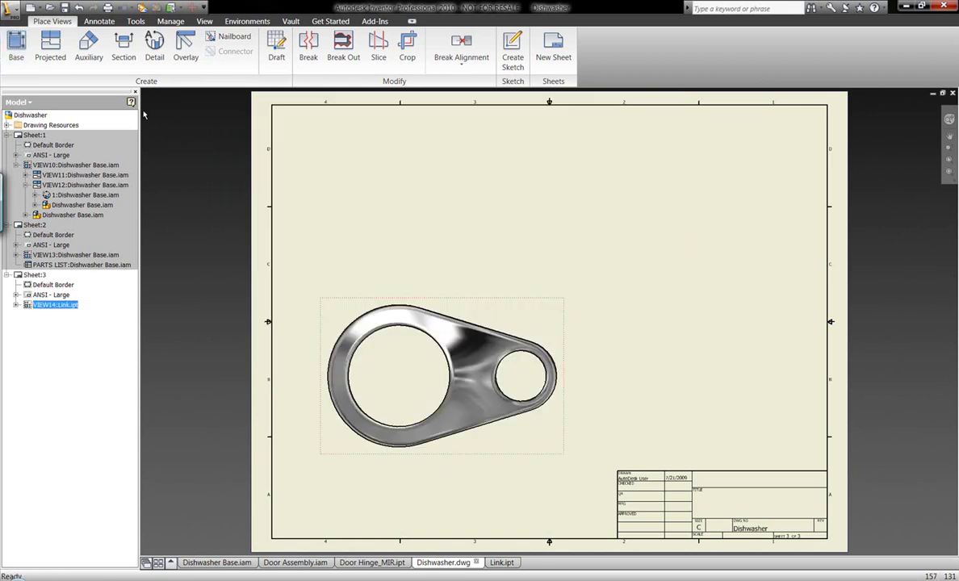
Step: Project side, top and isometric views from the Link front view
click(50, 47)
click(516, 307)
click(632, 347)
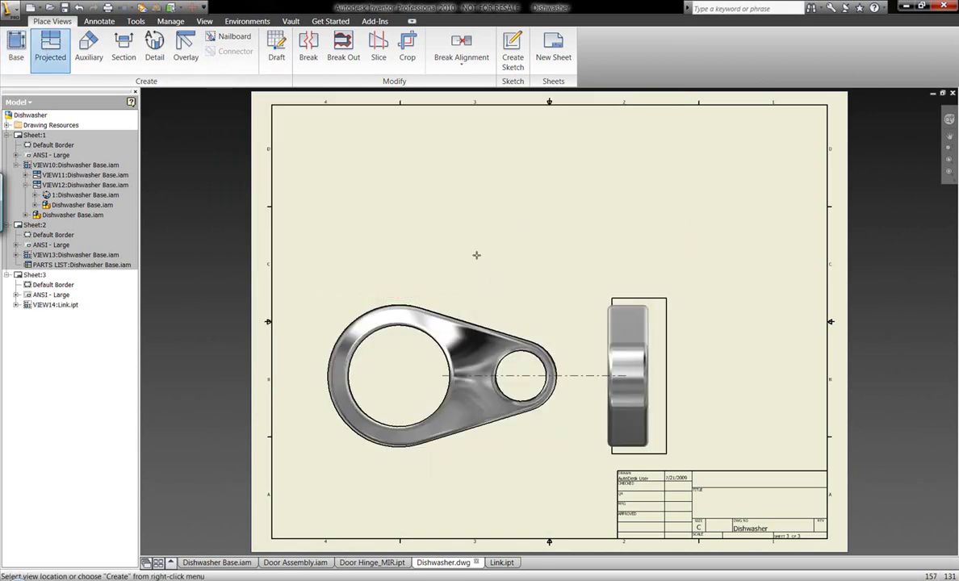
click(427, 220)
click(721, 217)
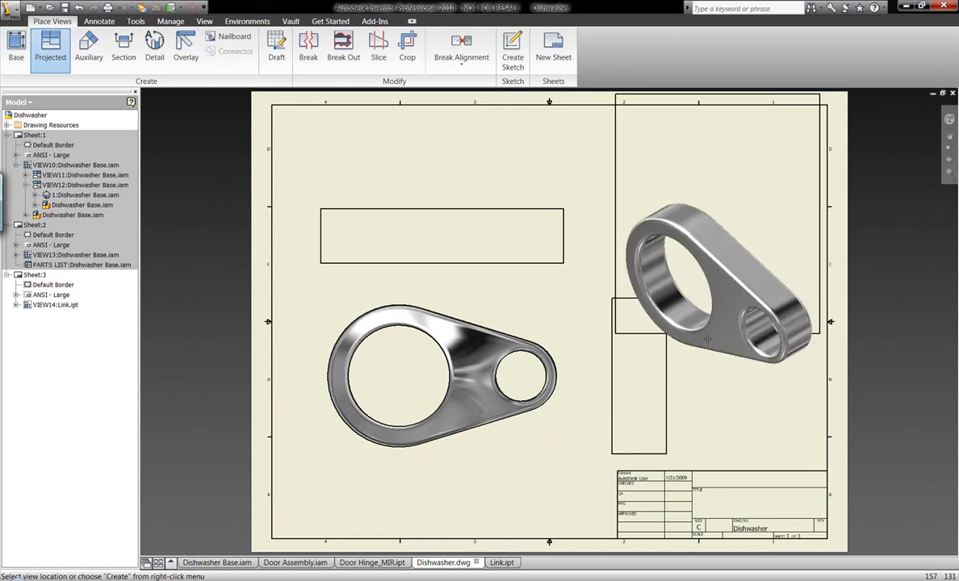
right_click(680, 345)
click(709, 353)
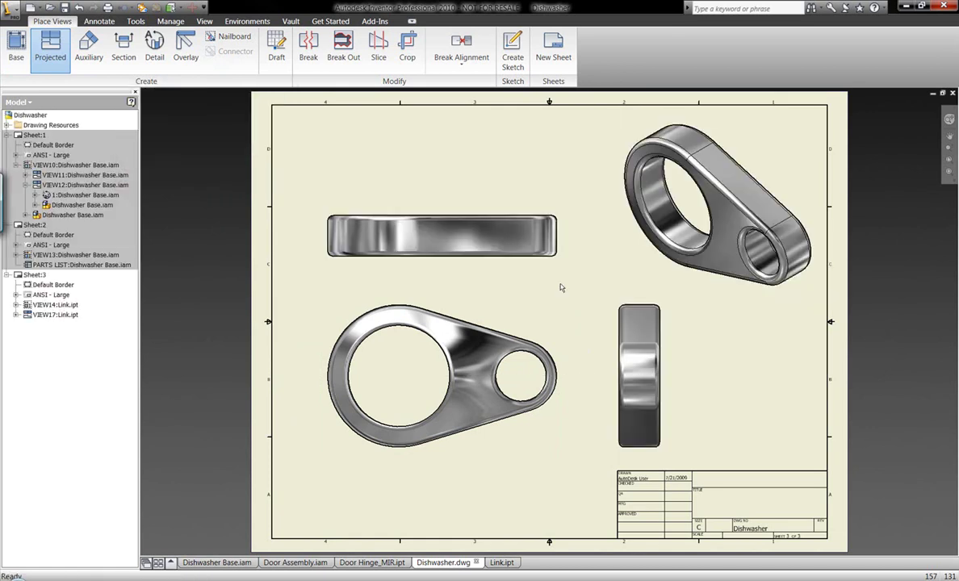
click(520, 311)
Step: Retrieve all model dimensions onto the Link front view
click(98, 21)
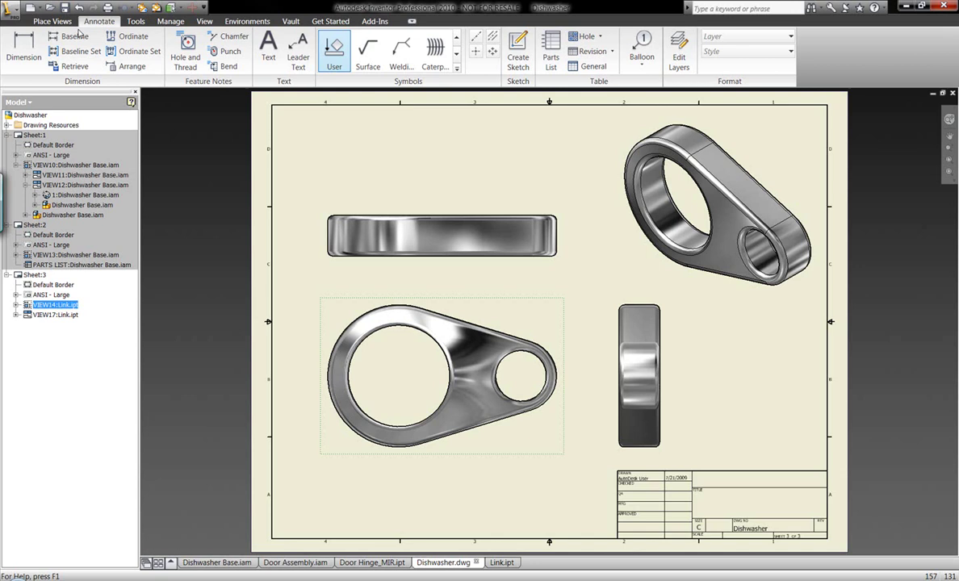
click(74, 66)
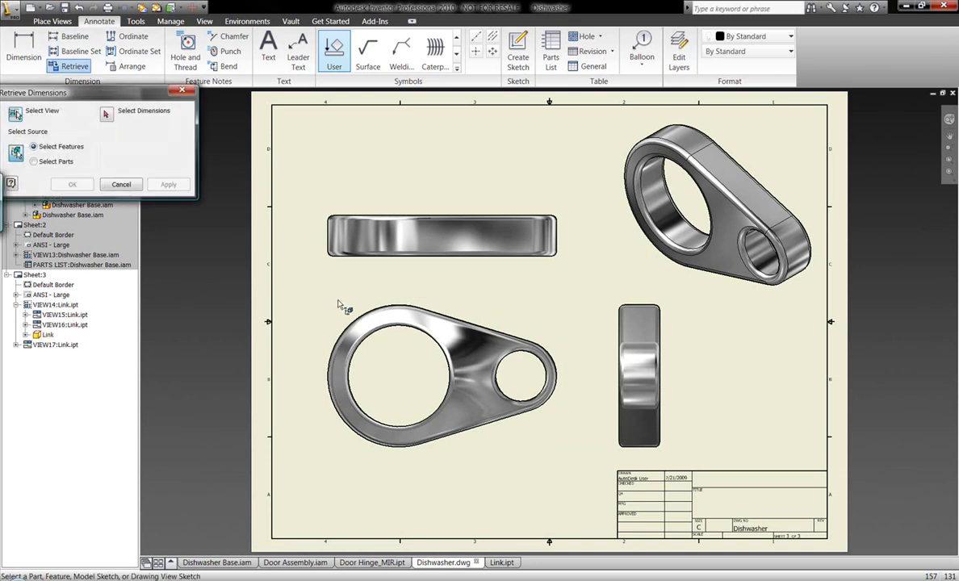
click(107, 115)
drag(263, 246, 546, 372)
click(71, 184)
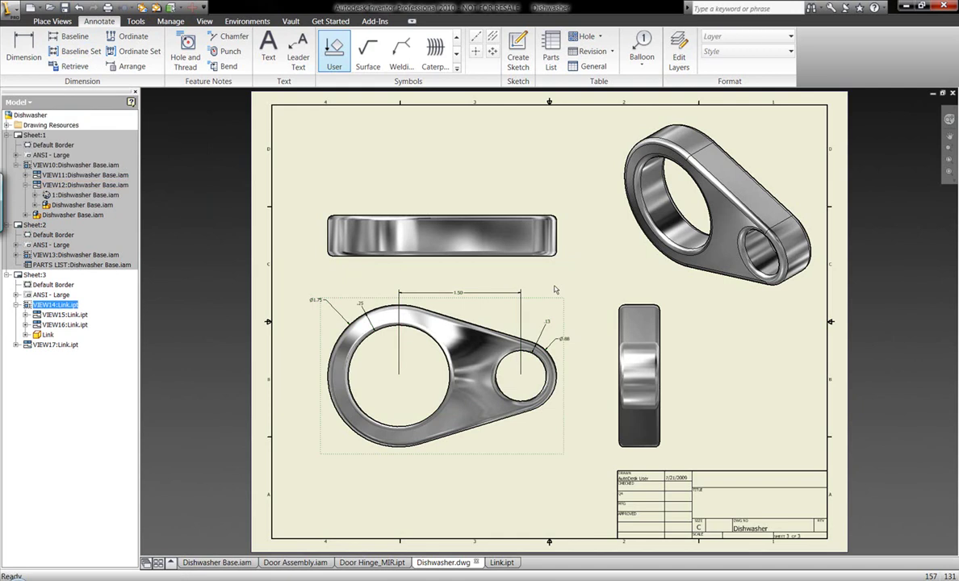
Step: Edit the 1.50 model dimension to 1.75 from the drawing
right_click(461, 297)
click(487, 447)
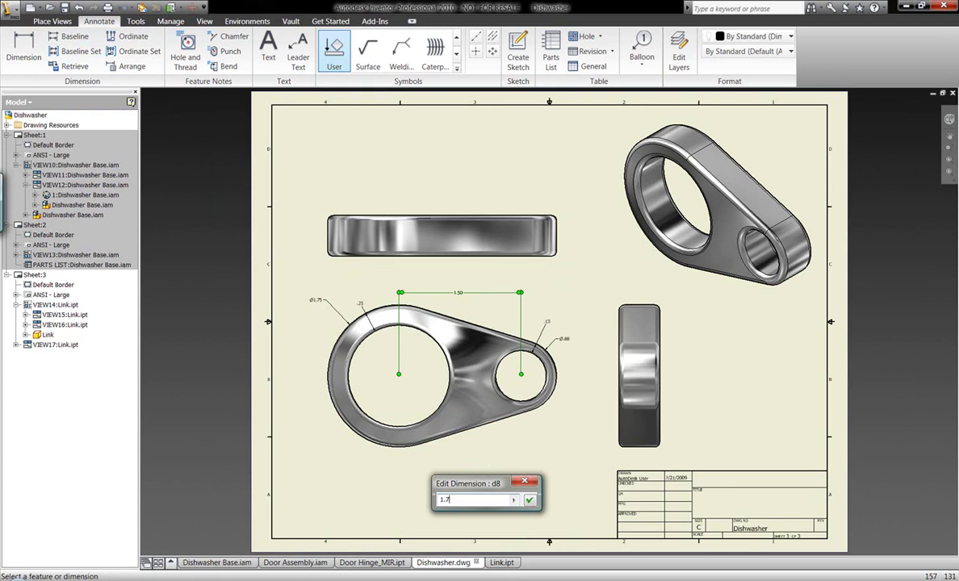
click(529, 501)
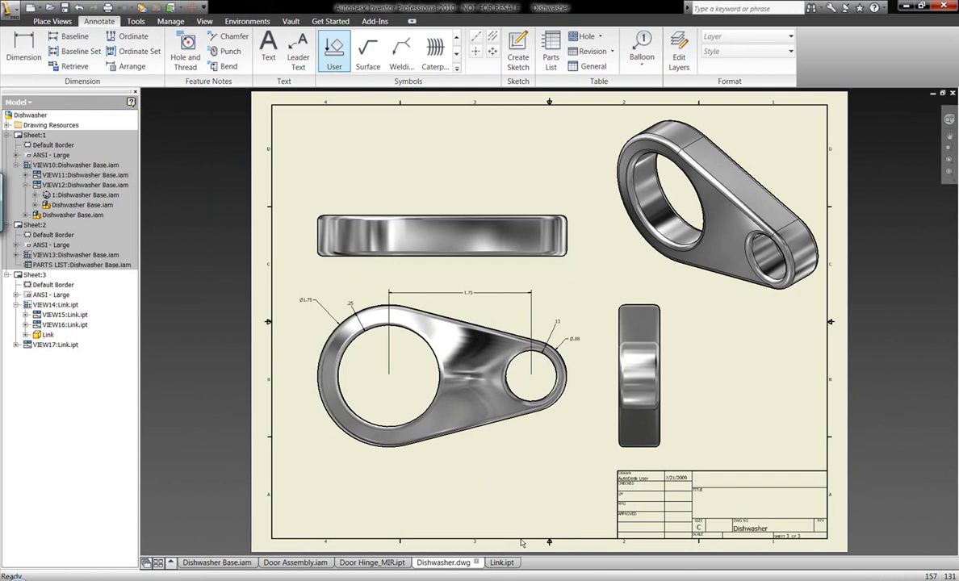
Step: In the Link part, expand Extrusion2 and make Sketch1 visible
click(502, 563)
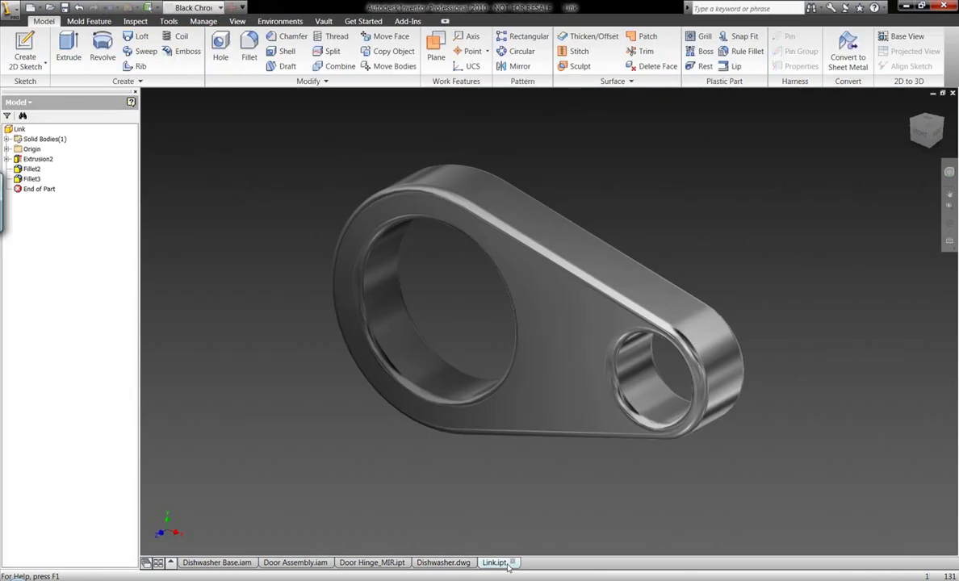
click(7, 159)
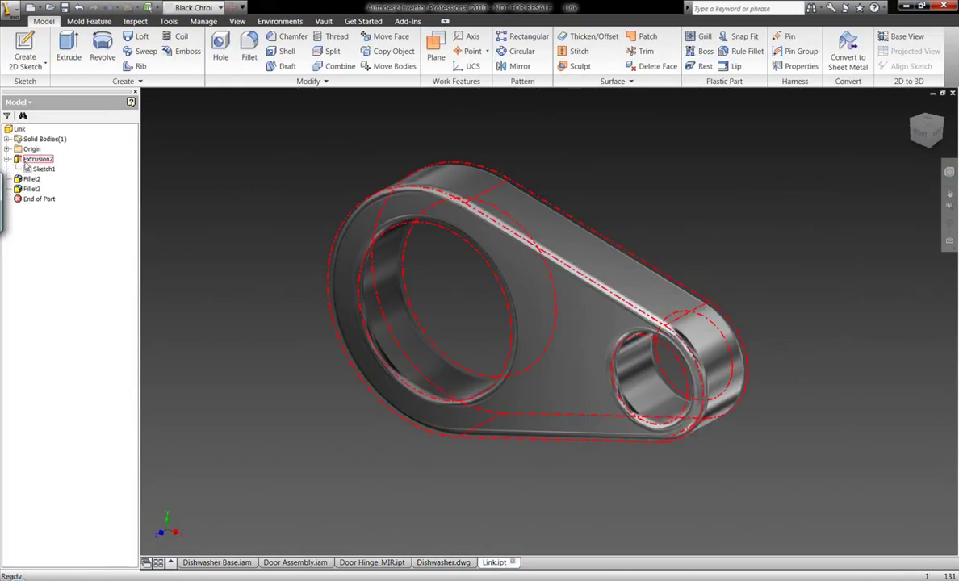
click(40, 169)
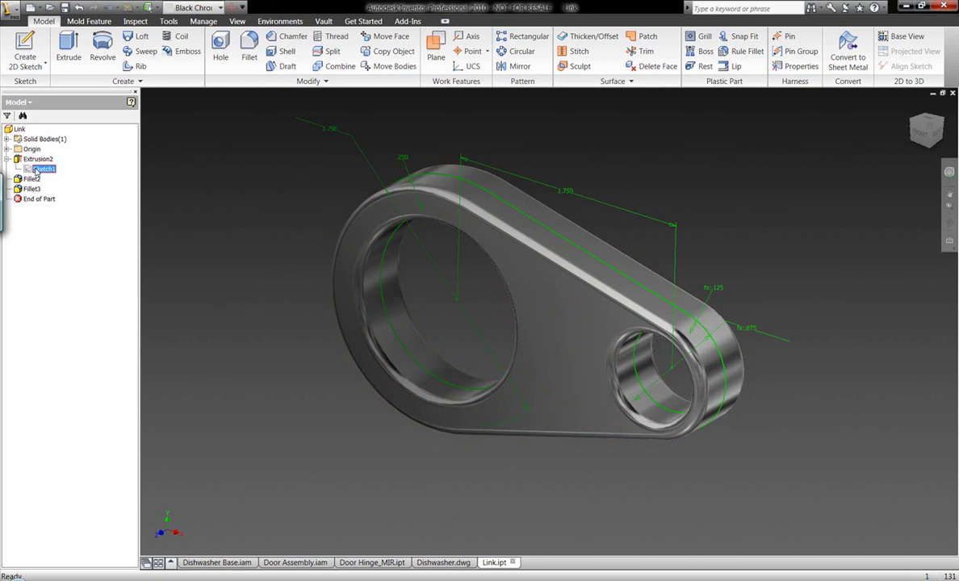
right_click(35, 170)
click(56, 322)
Step: Change the 1.750 sketch dimension to 1.5, update the part, and return to Dishwasher.dwg
double_click(570, 198)
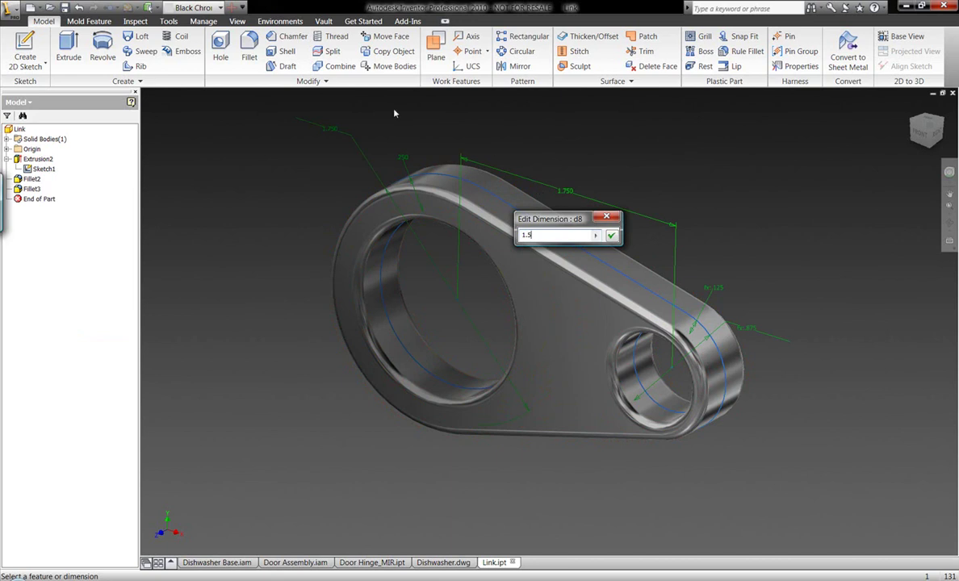
key(Return)
click(127, 7)
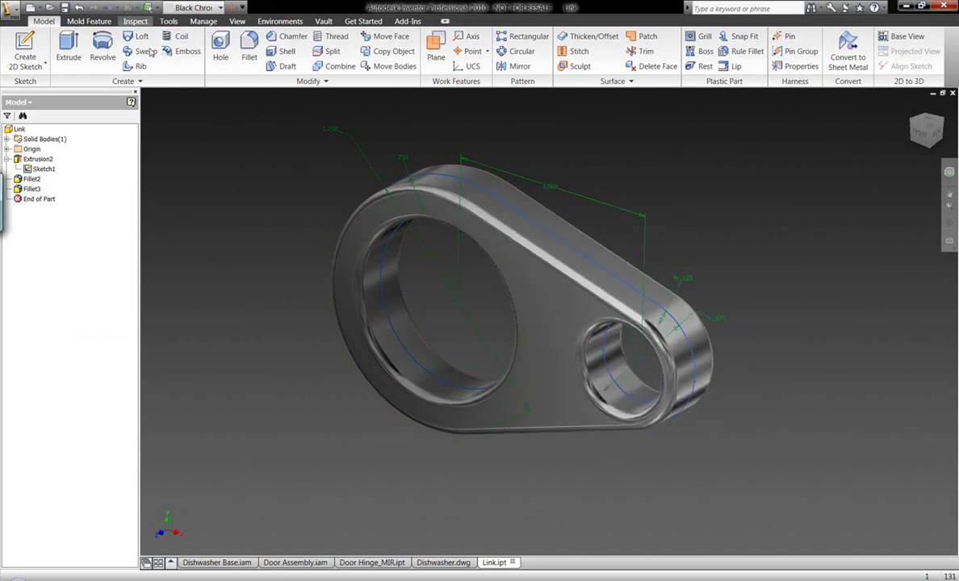
click(441, 563)
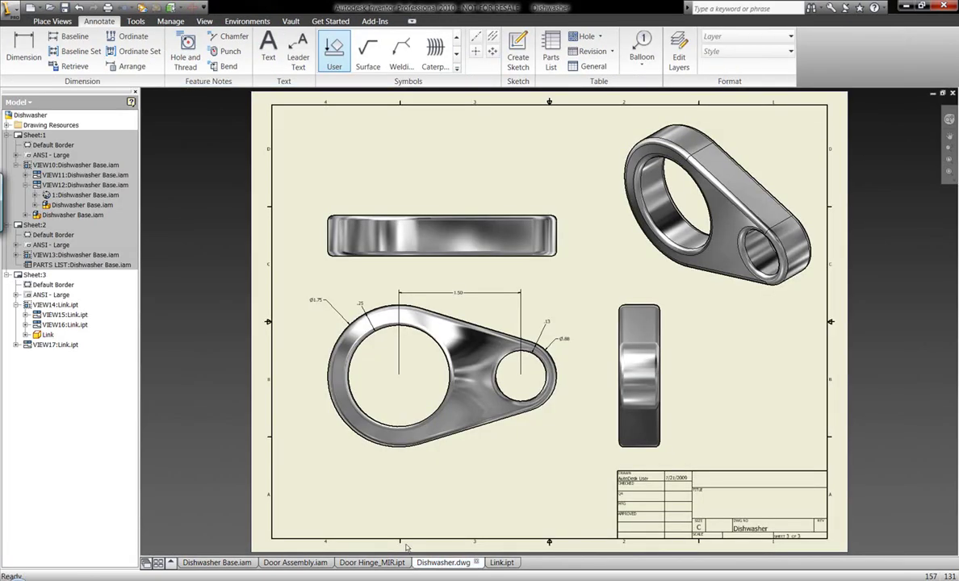
Step: Insert Sheet:2's 3D dishwasher view into AutoCAD model space
double_click(34, 224)
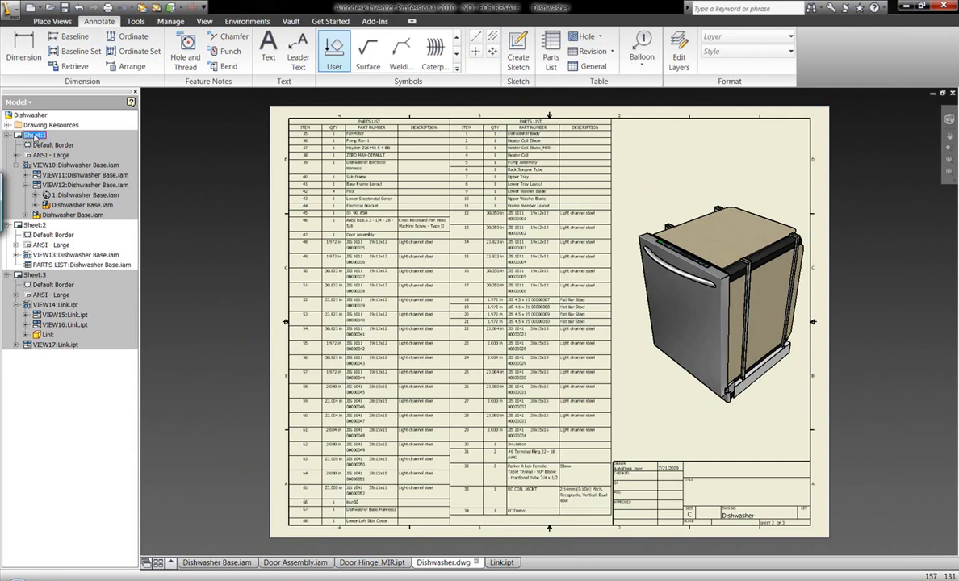
double_click(34, 136)
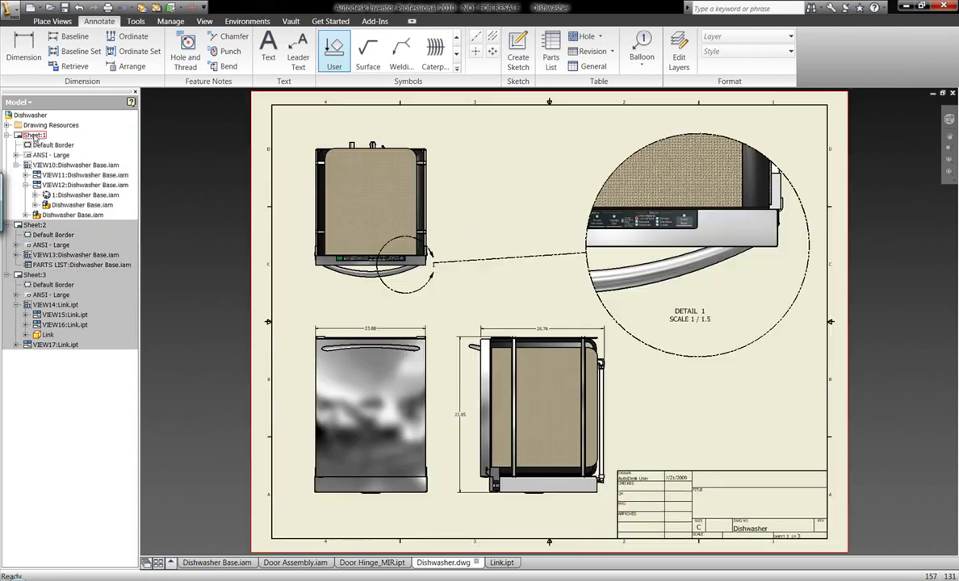
double_click(34, 224)
right_click(661, 408)
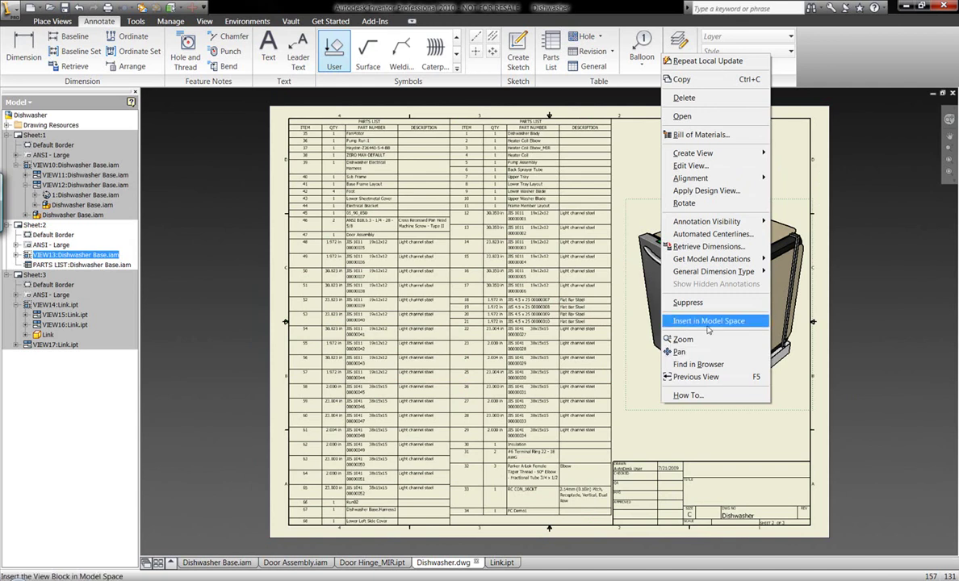
click(748, 322)
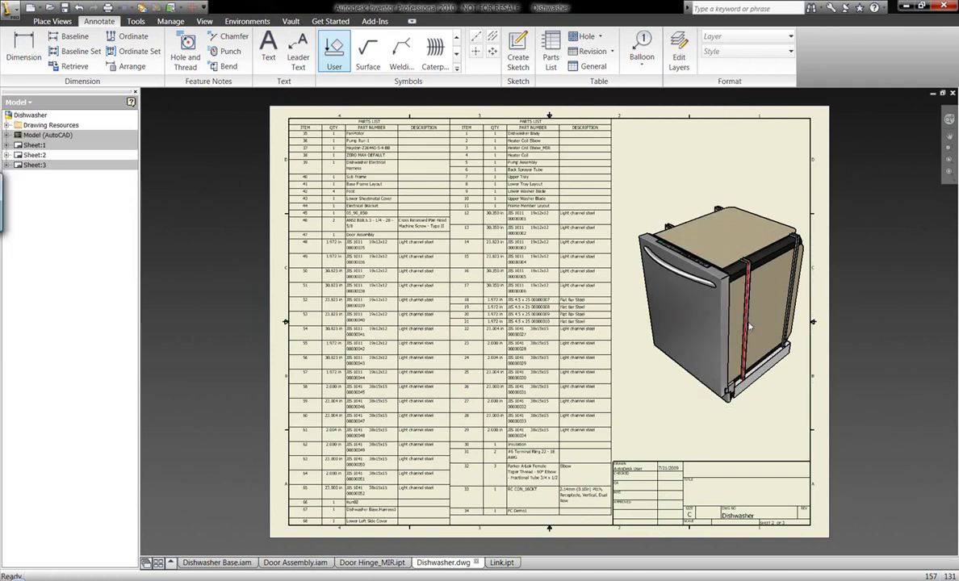
Step: Expand Model (AutoCAD) to check the new block, then return to Sheet:2
double_click(46, 135)
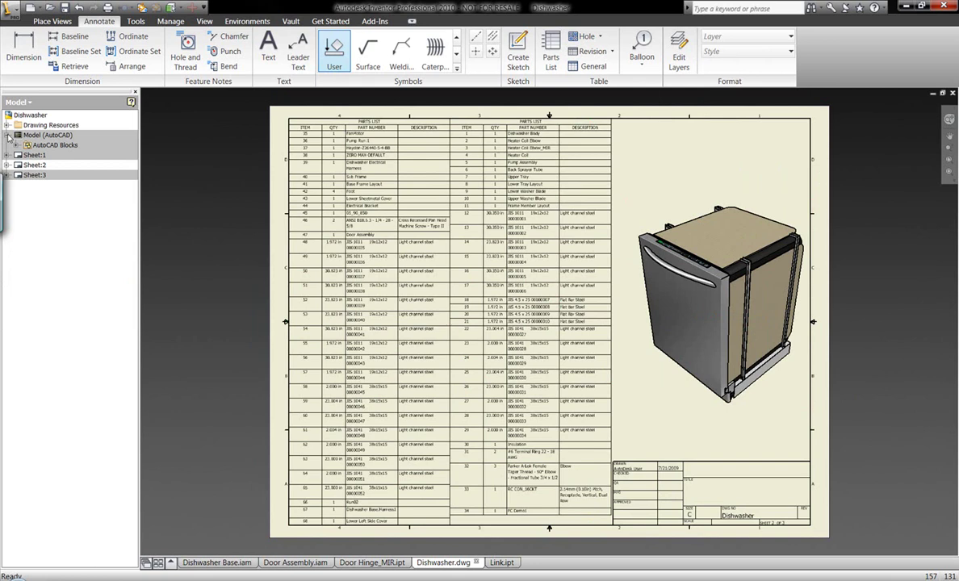
right_click(46, 135)
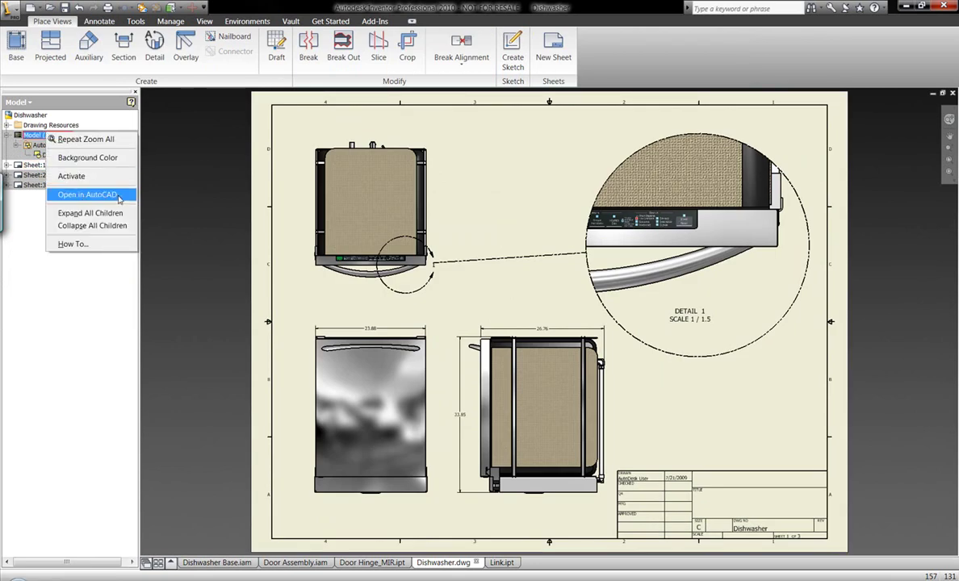
click(184, 199)
double_click(41, 176)
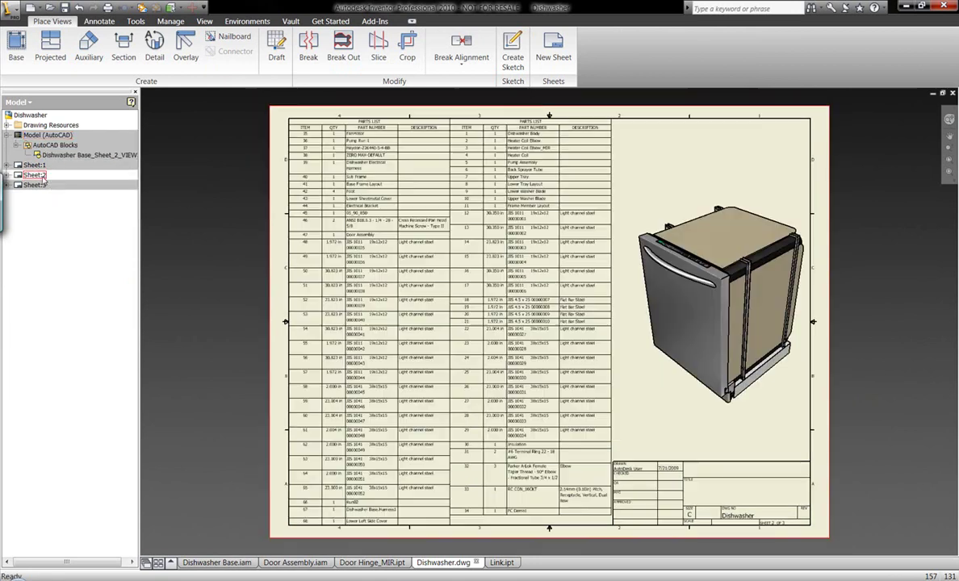